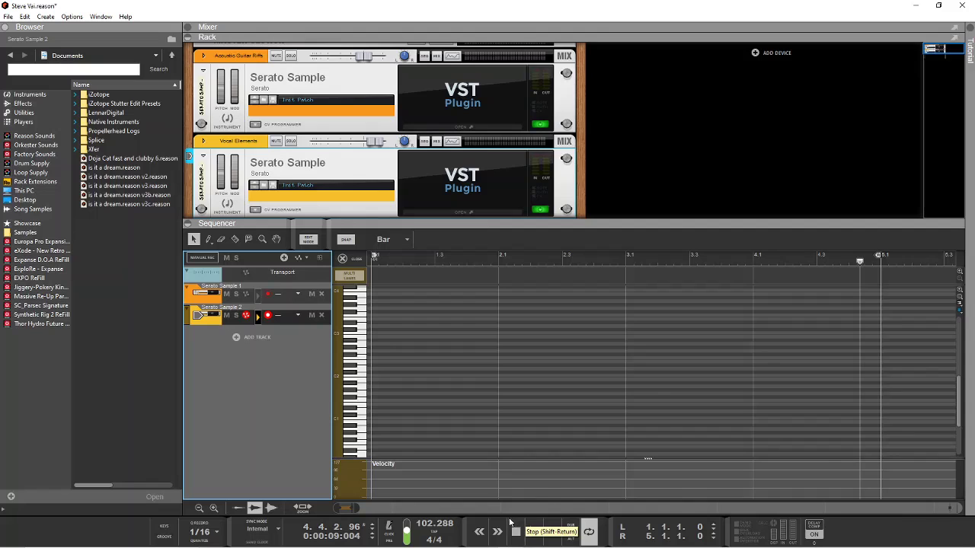
Step: Create a Dr. Octo Rex Loop Player instrument in the rack
right_click(633, 168)
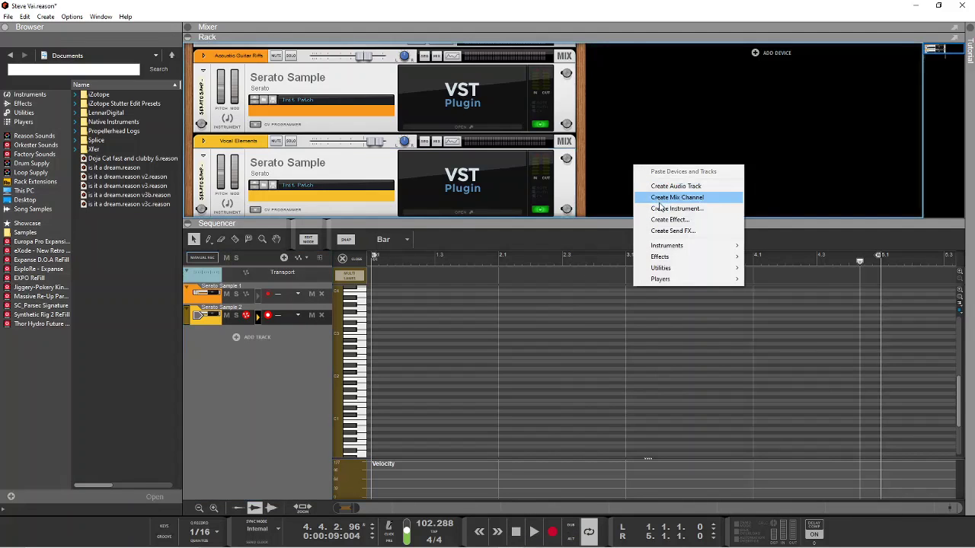
click(660, 208)
click(155, 189)
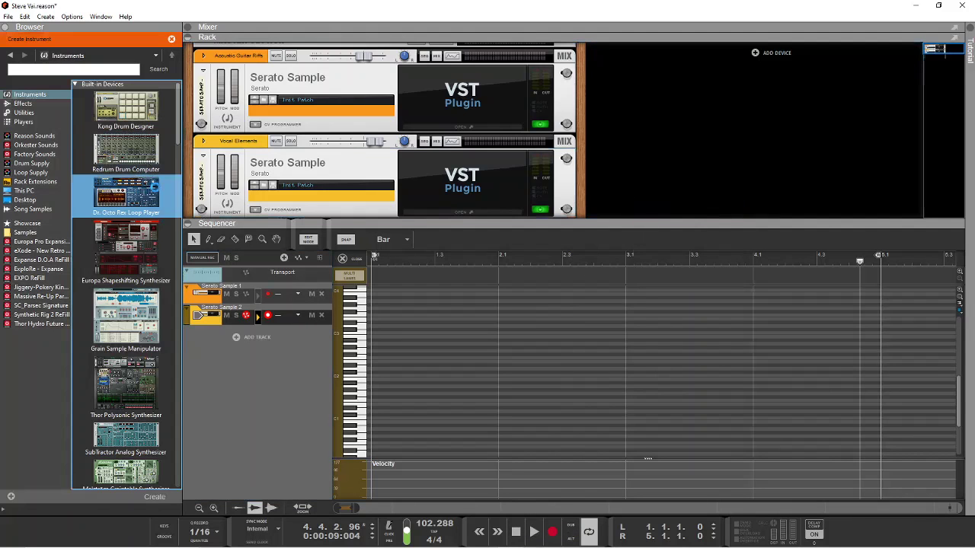
double_click(155, 189)
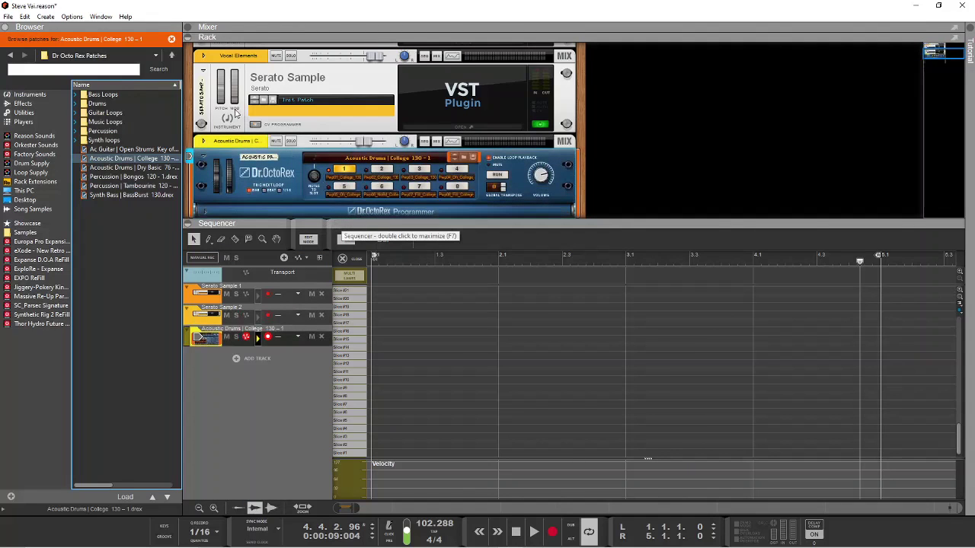
Step: Unfold the Dr. Octo Rex programmer and reset the device to its initial patch
scroll(249, 191, down, 1)
click(210, 180)
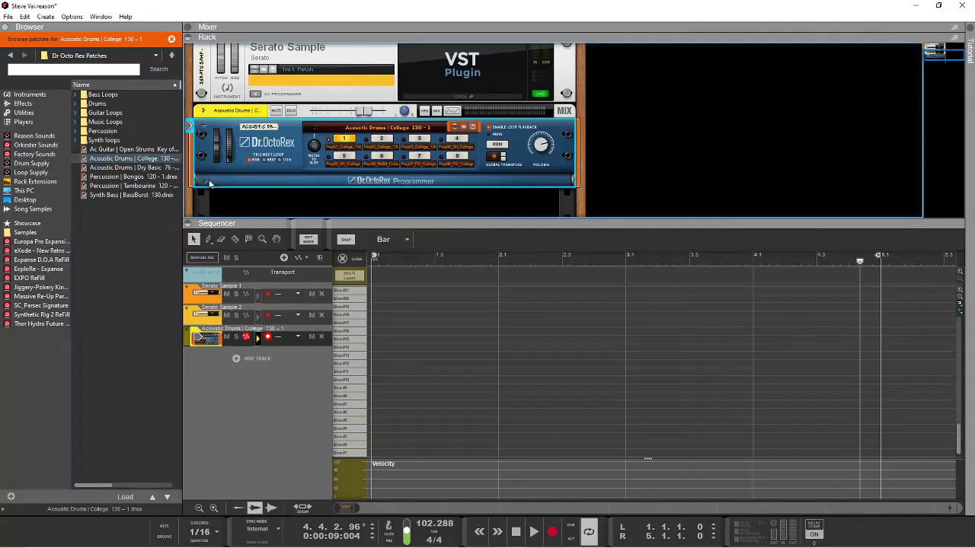
click(208, 182)
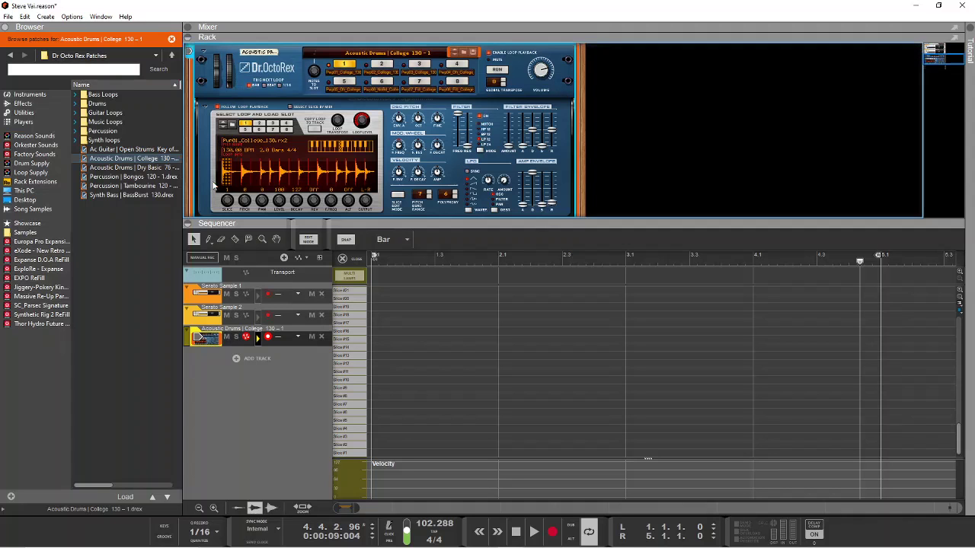
right_click(316, 128)
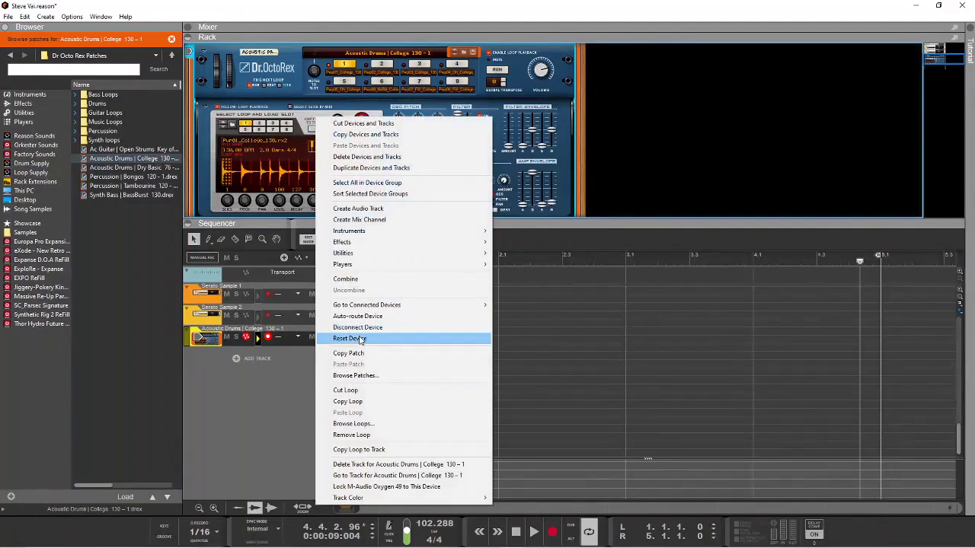
click(352, 338)
Step: Load ge_brk80_snow_drm.rx2 from the Hip Hop folder of the Loop Supply into loop slot 1
click(232, 127)
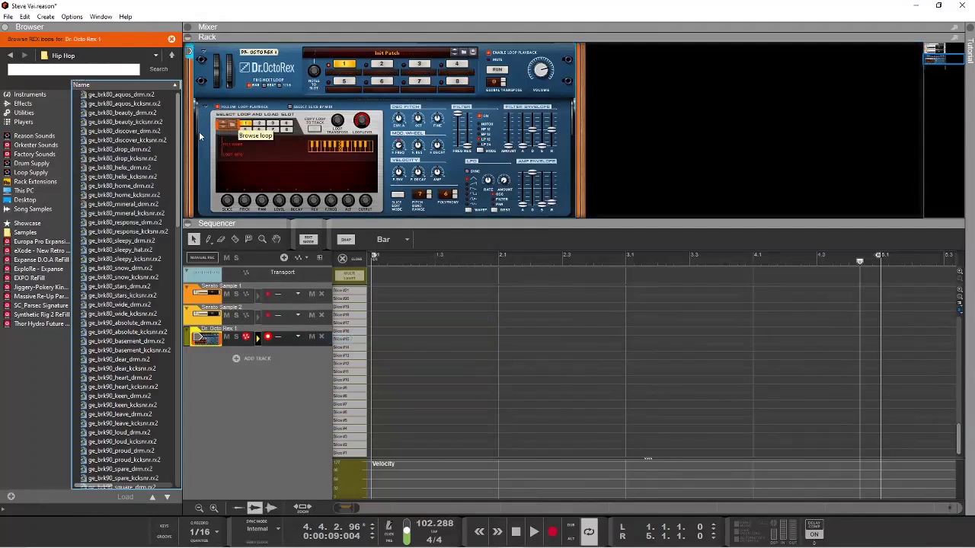
click(54, 174)
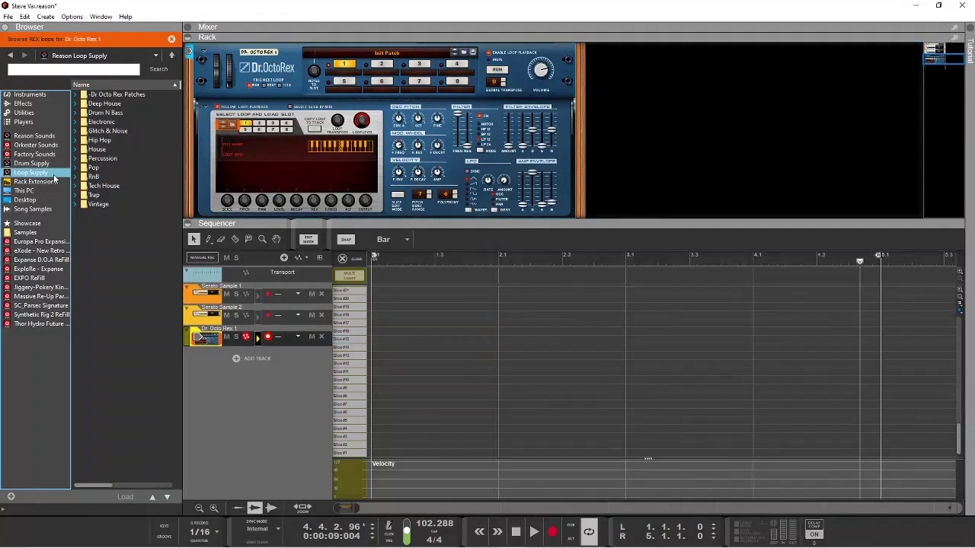
double_click(122, 140)
click(152, 204)
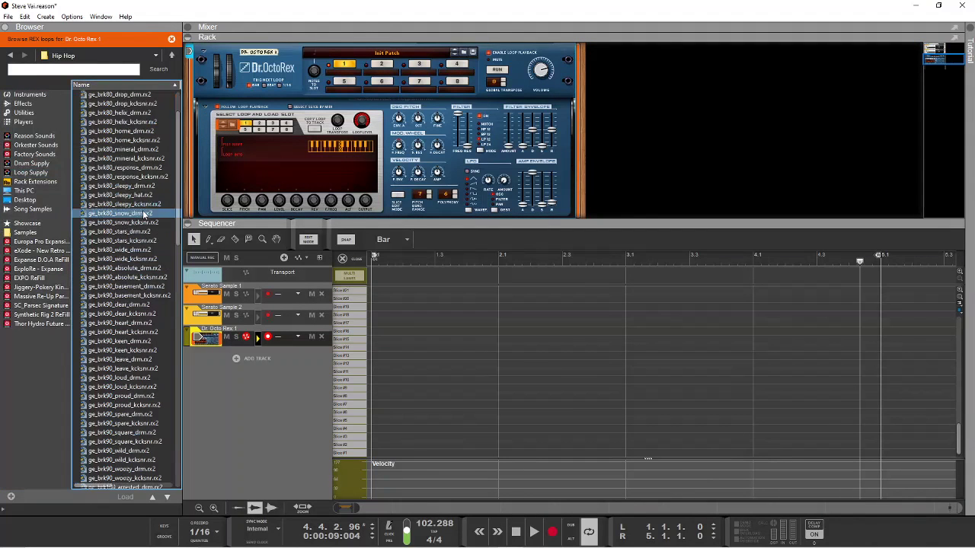
click(151, 216)
double_click(151, 214)
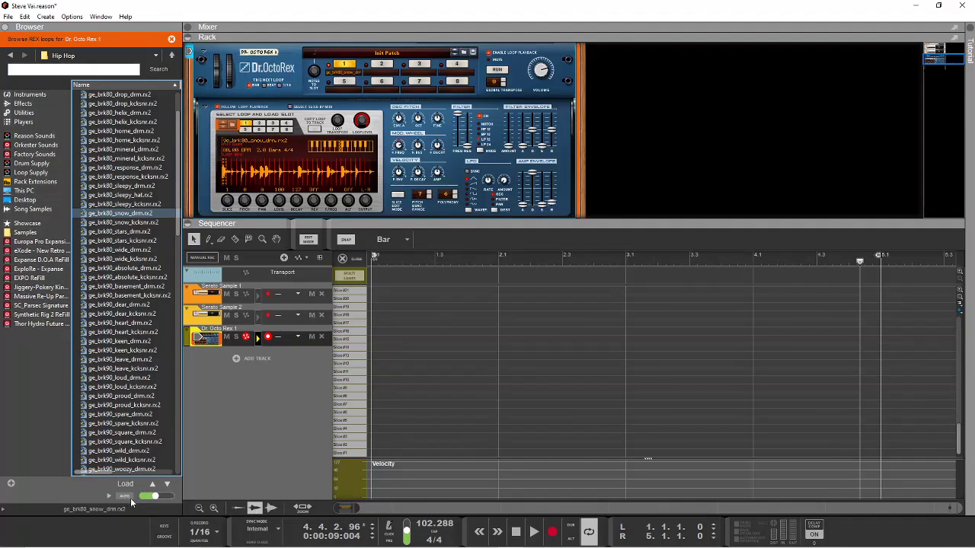
Step: Play the song from the beginning to hear the loaded drum loop, and stop playback
click(516, 532)
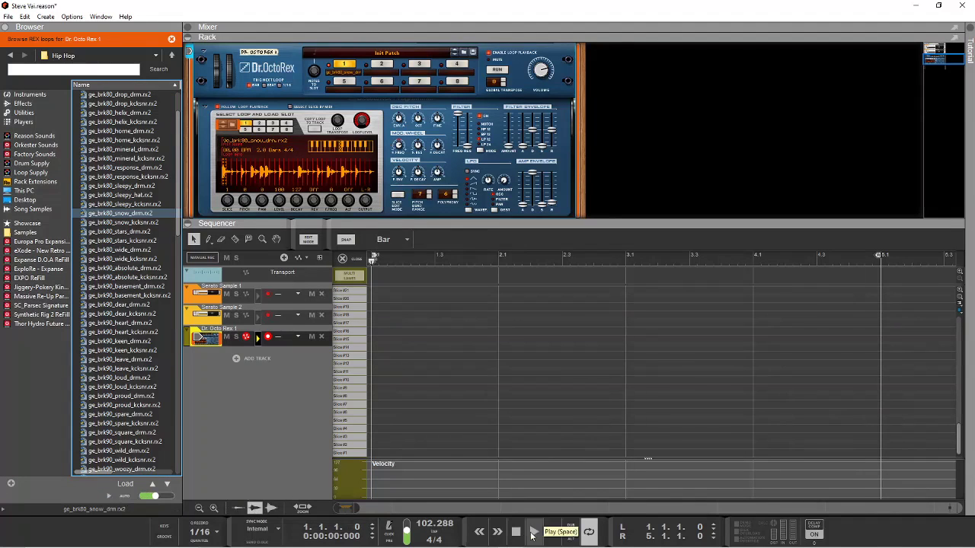
click(534, 531)
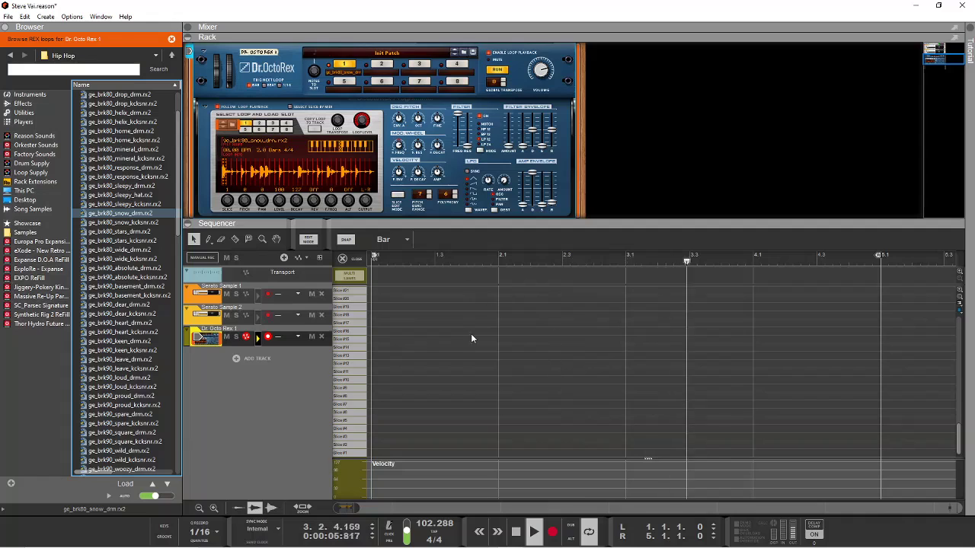
click(522, 532)
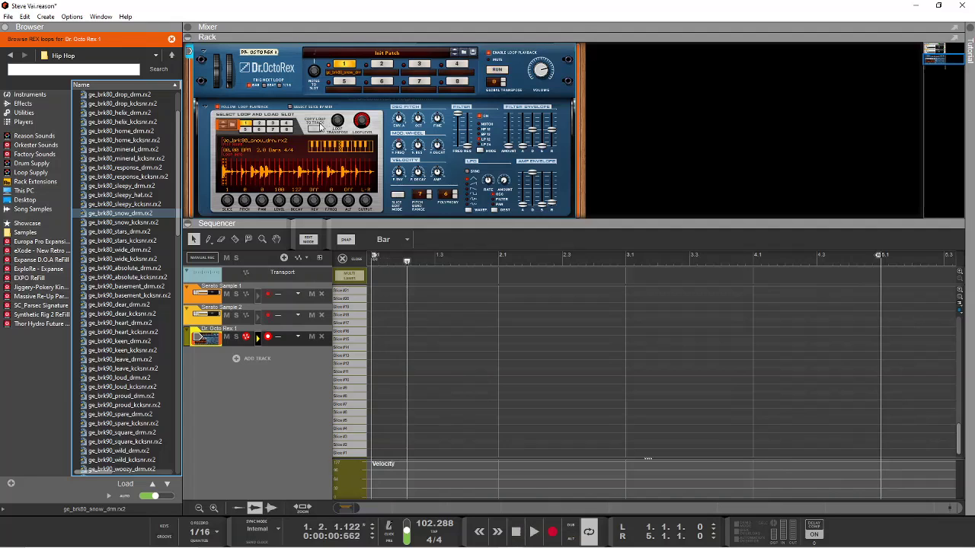
Step: Copy the loop's slices to the sequencer track and rename the track Drum Loop
click(315, 127)
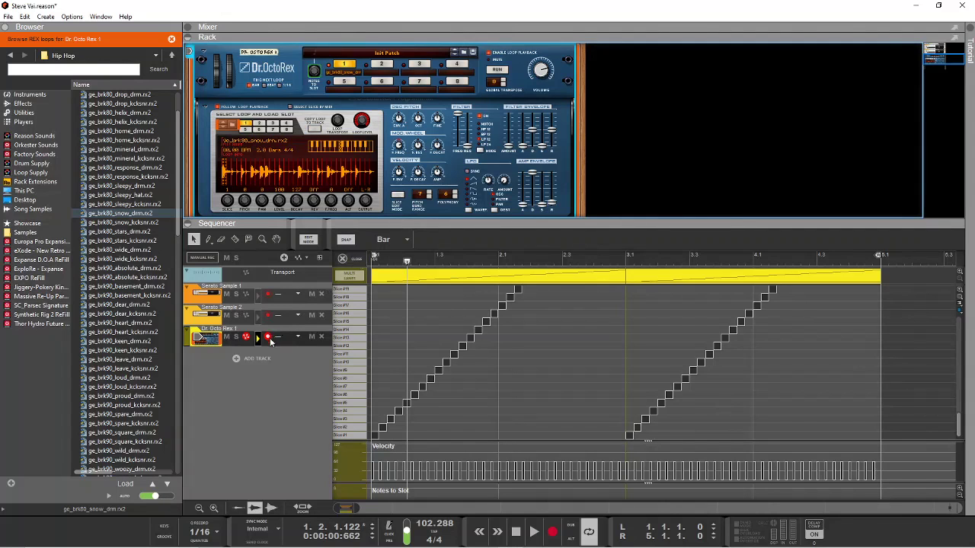
double_click(222, 329)
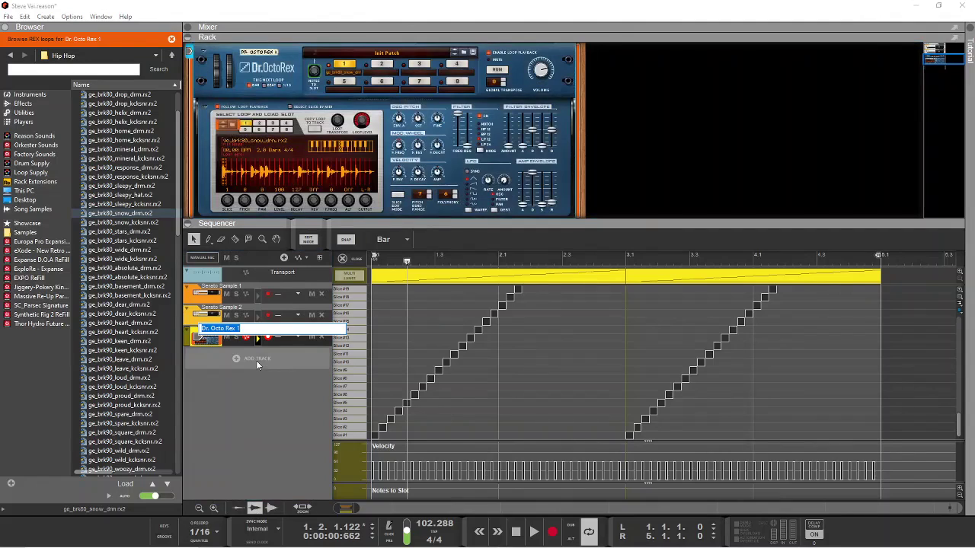
text(Drum Loop)
key(Return)
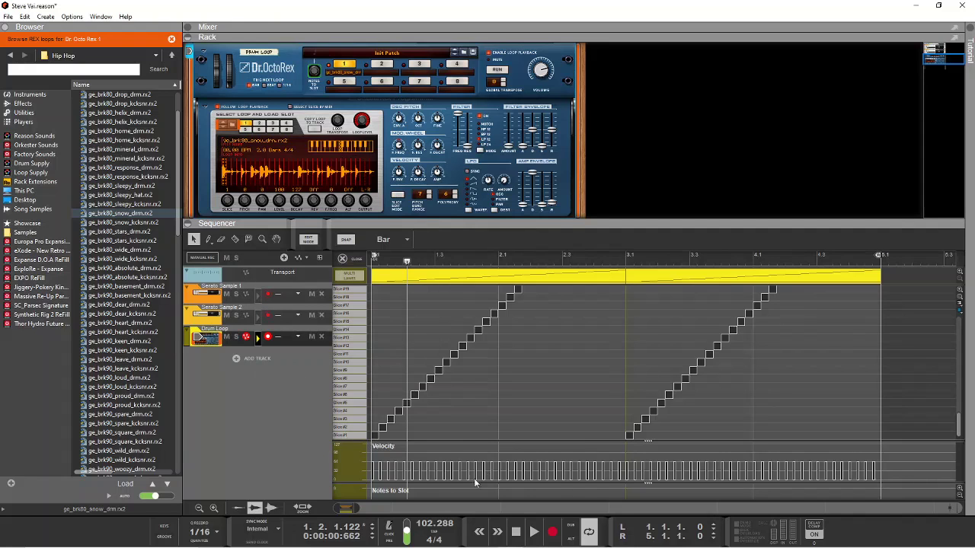
Step: Examine the first few slice notes of the Drum Loop's first clip one by one
click(375, 440)
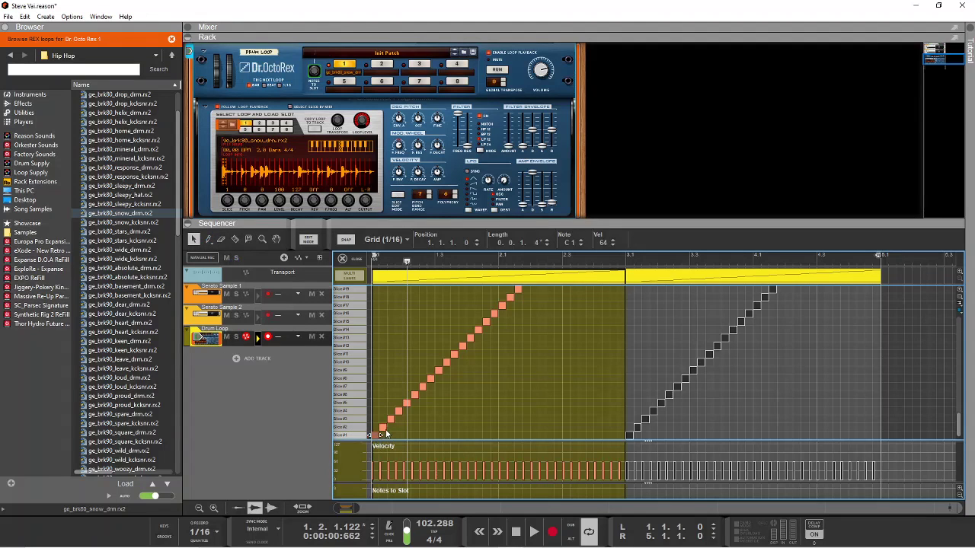
click(385, 429)
click(375, 436)
click(384, 429)
drag(391, 425, 415, 399)
key(ctrl+z)
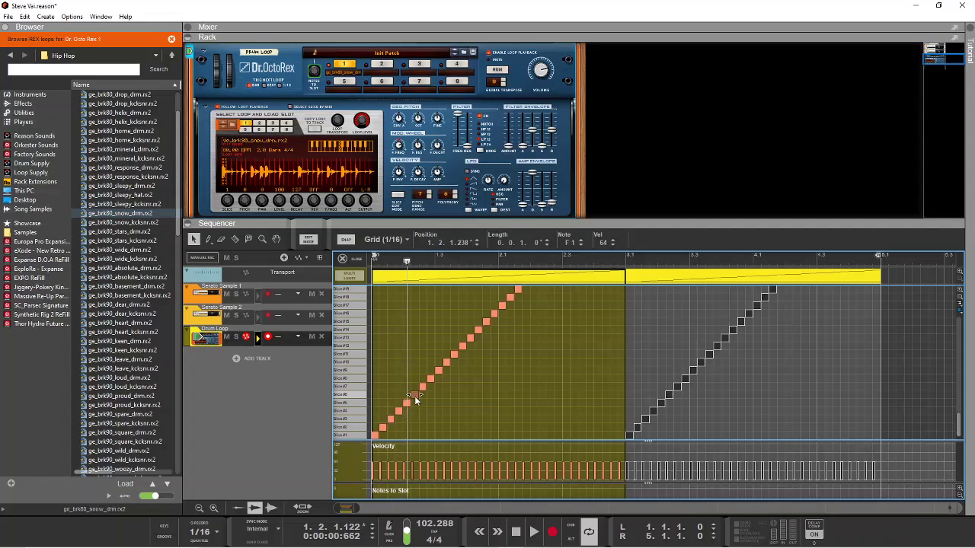
key(ctrl+z)
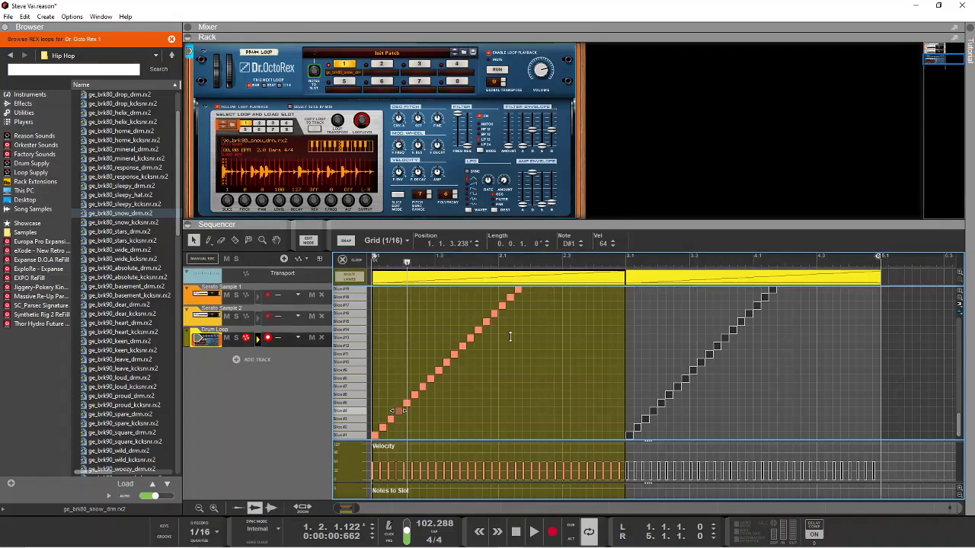
Step: Enlarge the rack area and add a Kong Drum Designer, reset to its initial patch
drag(528, 226, 525, 322)
right_click(505, 295)
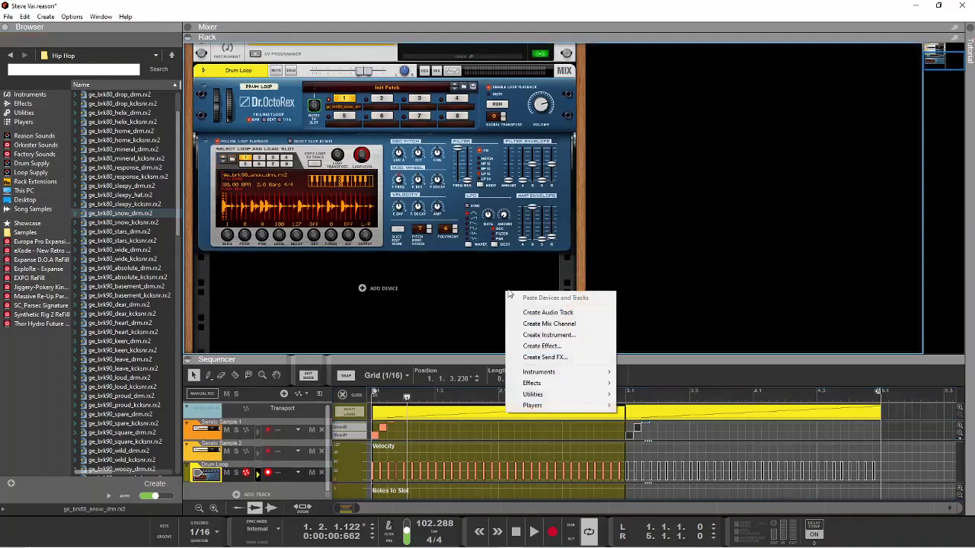
click(537, 336)
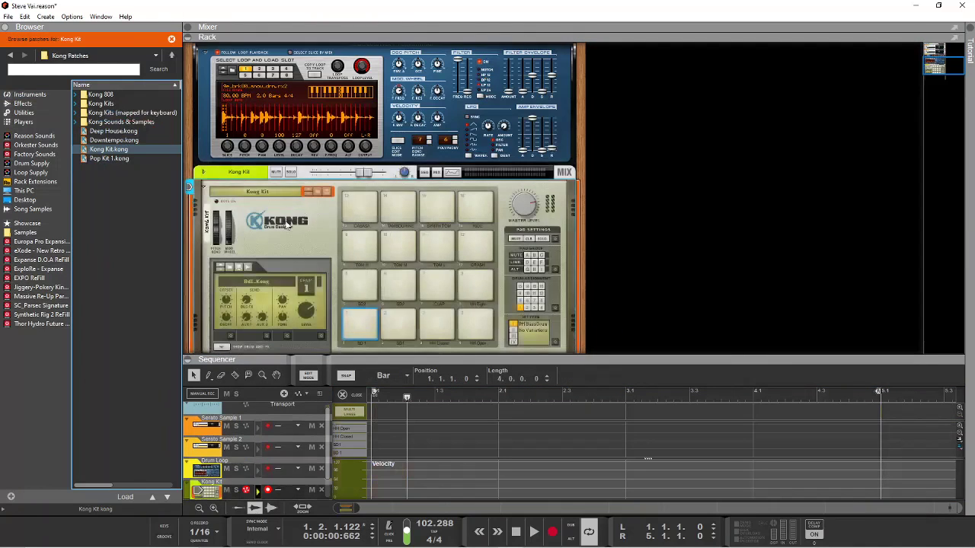
right_click(285, 223)
click(319, 341)
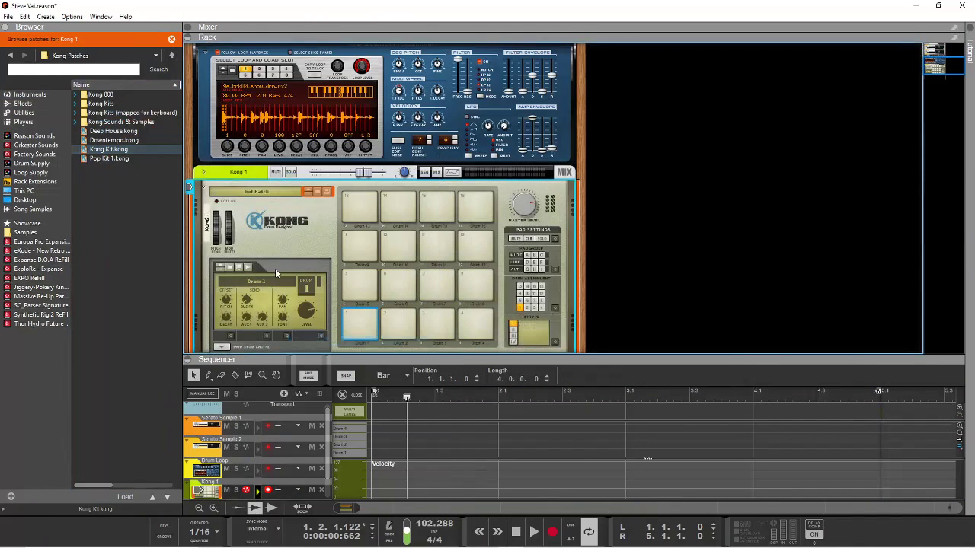
Step: Browse drum patches for Kong's pad 1 and open 01 Kicks under Samples - Drums Sorted in Jiggery-Pokery Kings of Kong
click(234, 267)
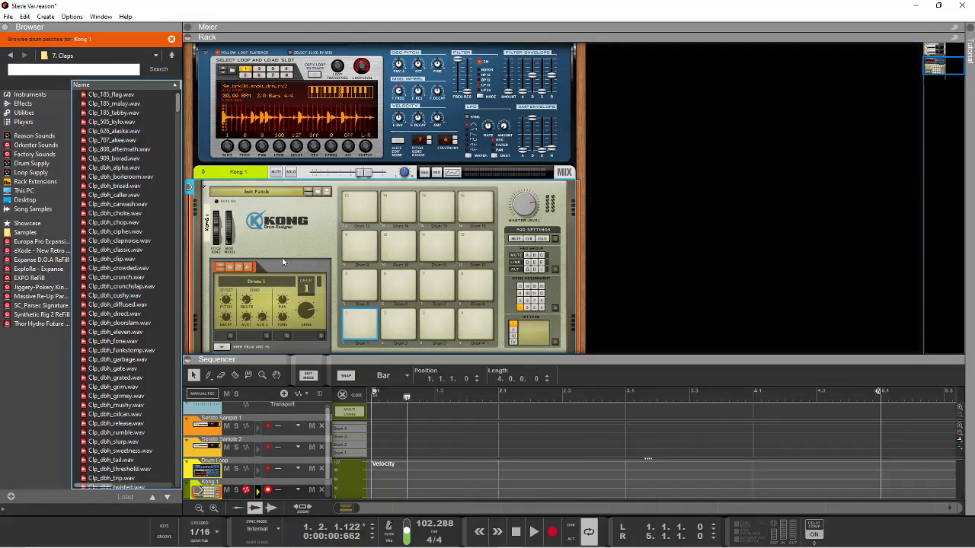
click(38, 287)
click(119, 159)
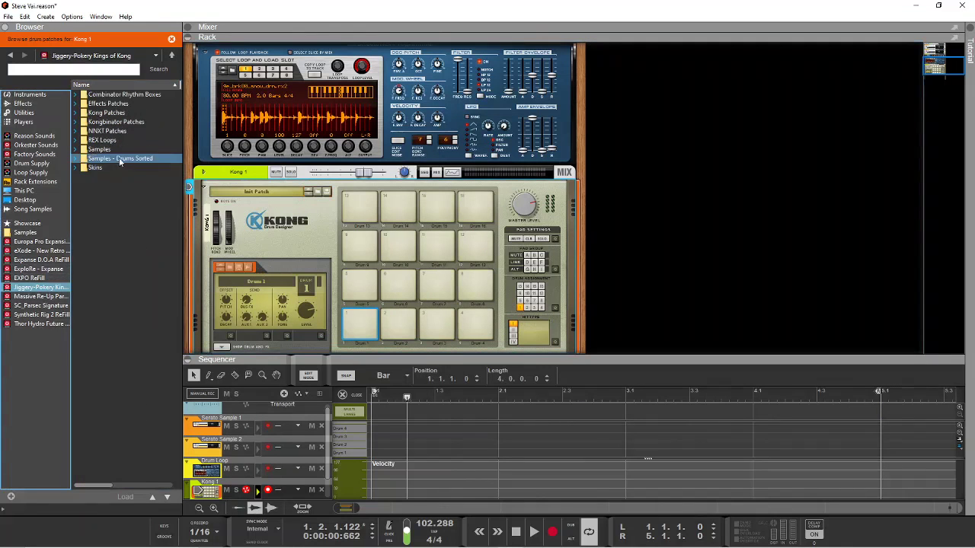
double_click(119, 158)
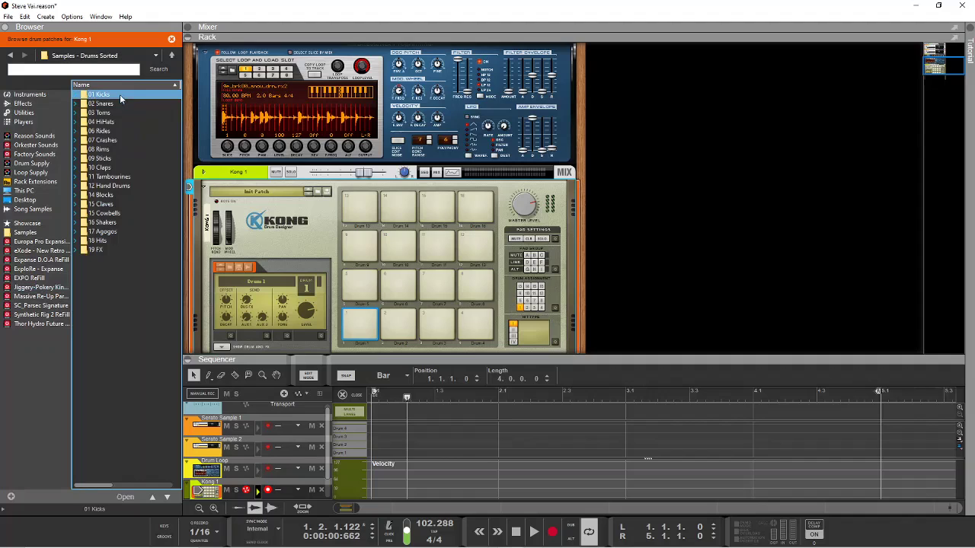
double_click(120, 94)
Step: Audition several kick samples with automatic preview and load DRX 1KIK 4.wav onto Kong's pad 1
click(125, 204)
click(122, 269)
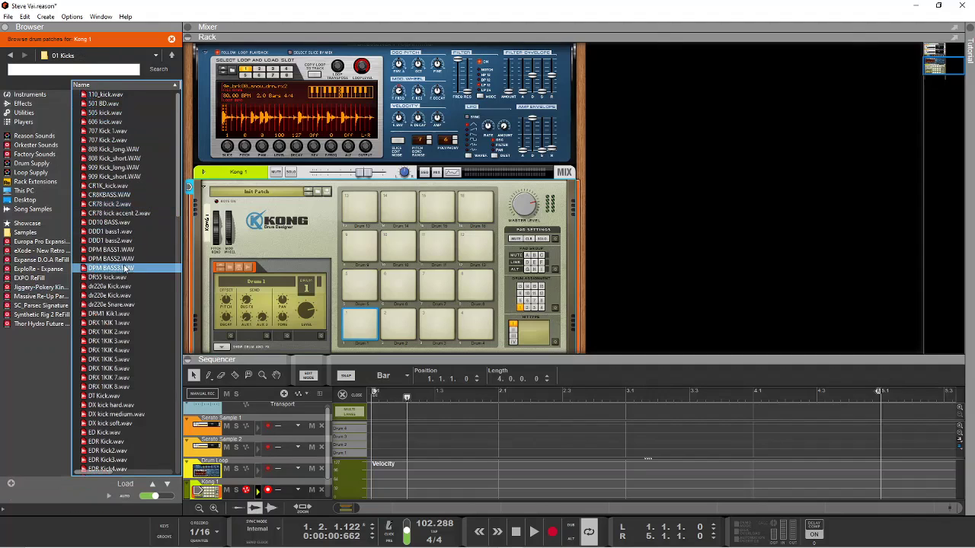
click(121, 304)
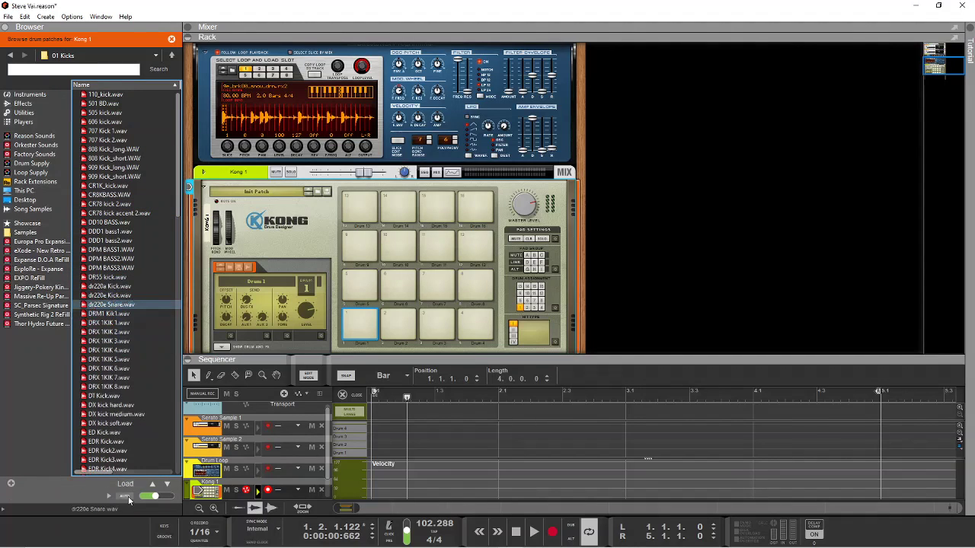
click(114, 313)
click(120, 332)
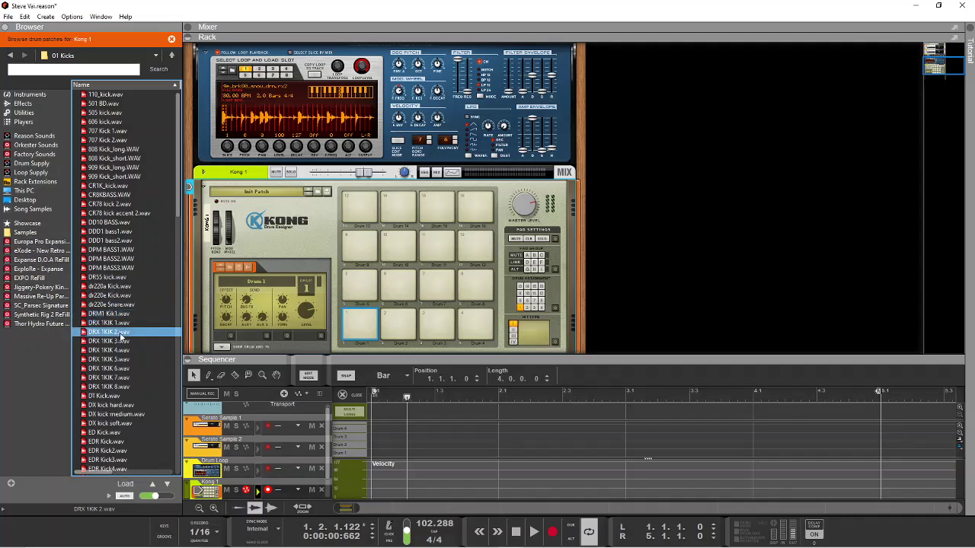
click(124, 349)
click(120, 361)
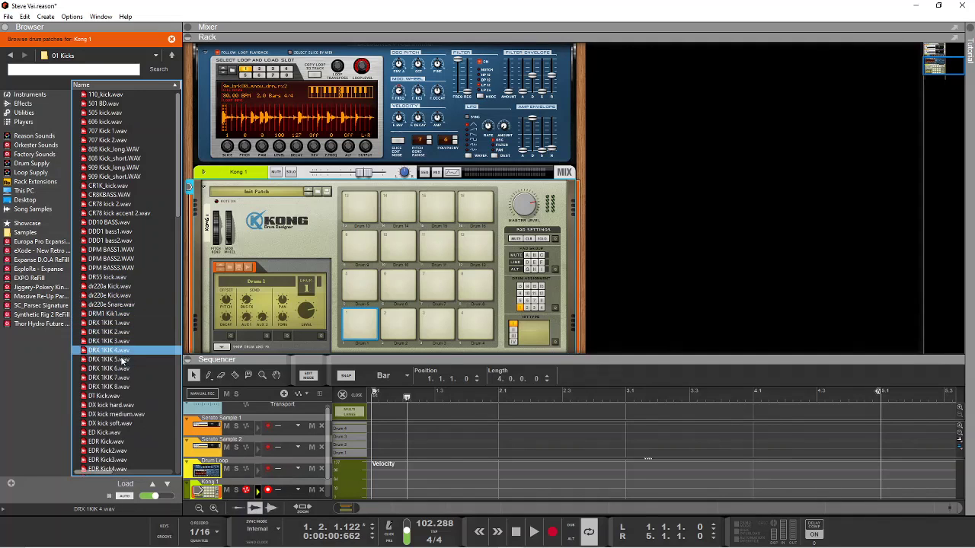
click(120, 353)
double_click(120, 352)
Step: Select Kong's pad 2, audition several more kick samples, and load EH16 Kik.wav onto it
click(396, 321)
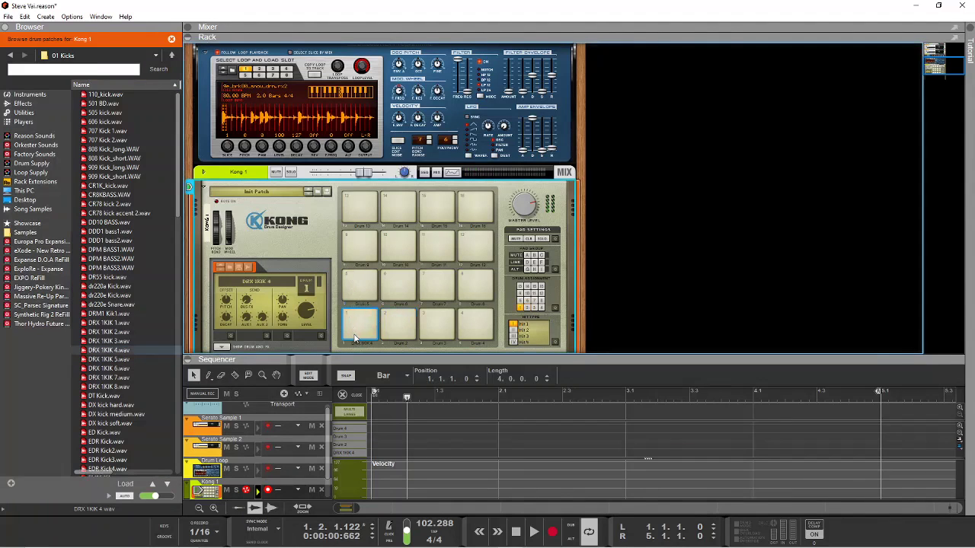
click(399, 329)
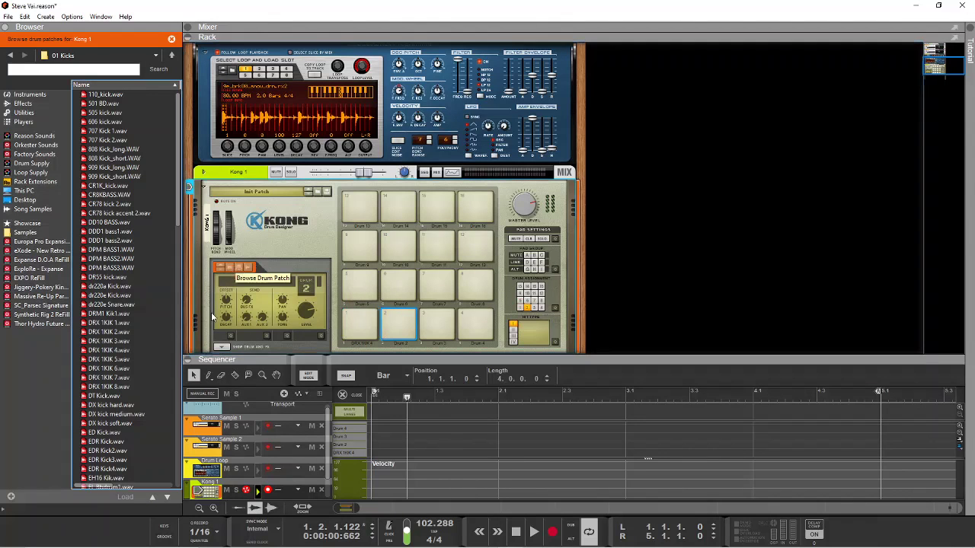
scroll(165, 366, down, 2)
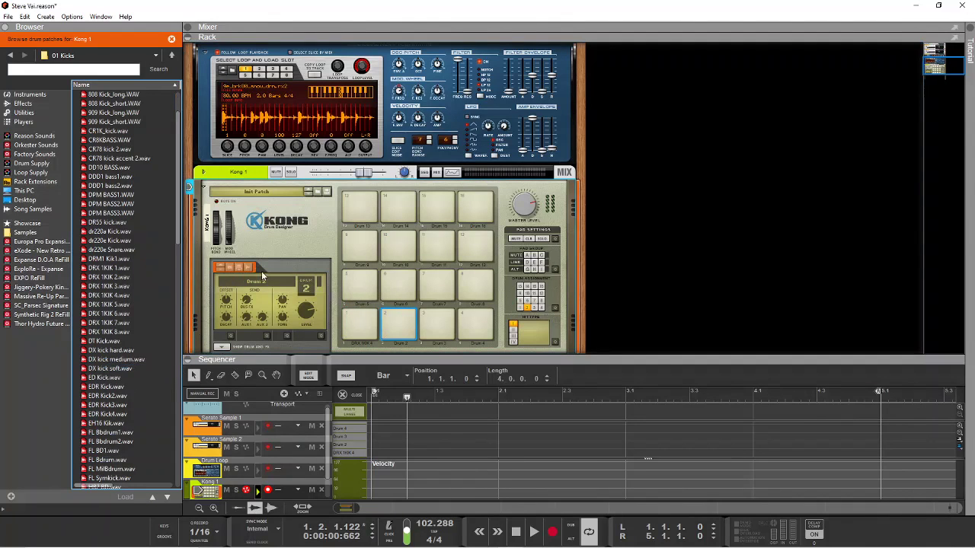
click(138, 404)
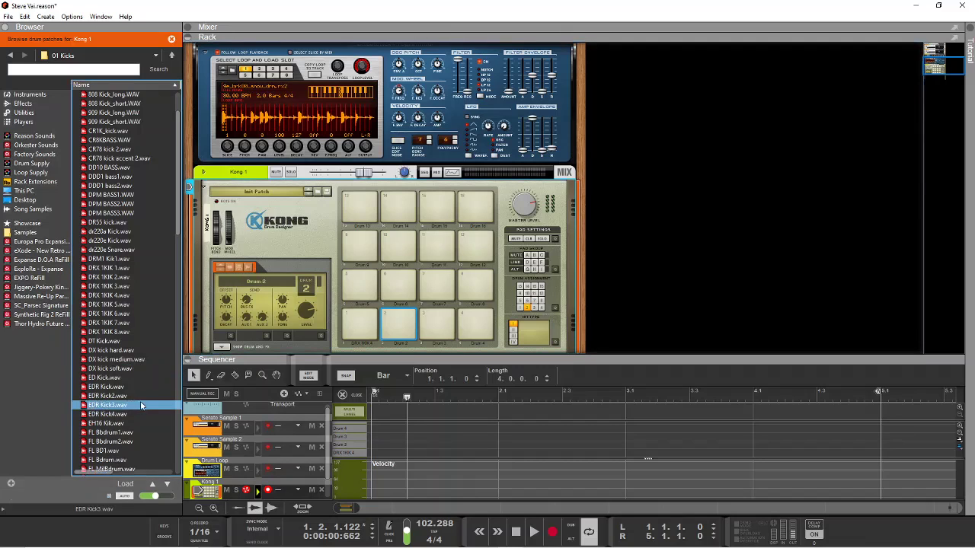
click(143, 388)
click(145, 396)
click(140, 408)
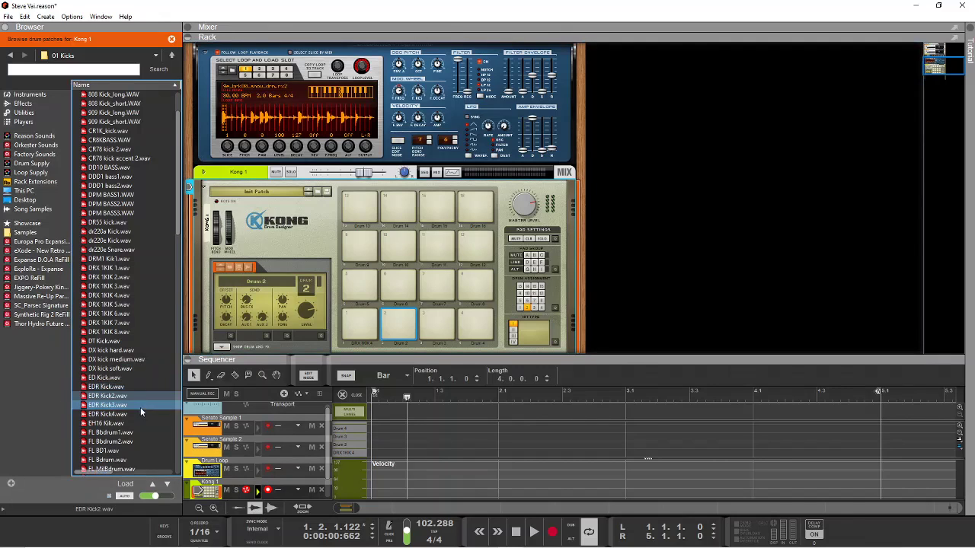
click(142, 423)
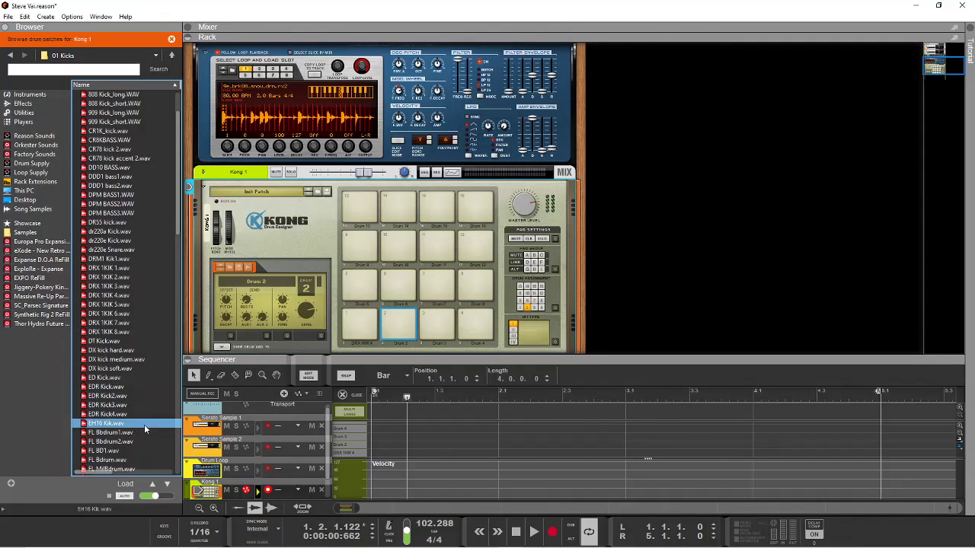
Step: Try triggering pad 2 from pad 1 by cabling drum 1's gate out to drum 2's gate in, and remove the cable
key(Tab)
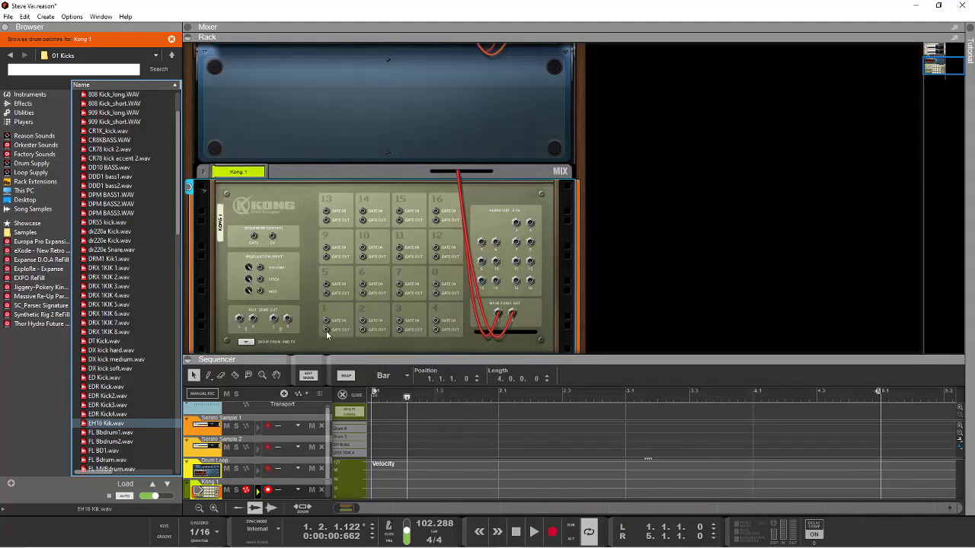
key(Tab)
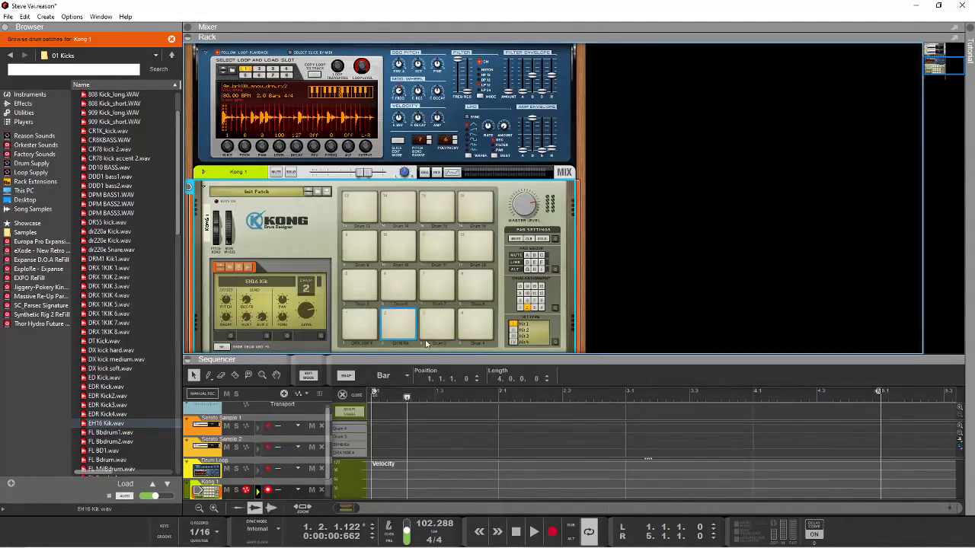
scroll(410, 298, down, 2)
click(362, 256)
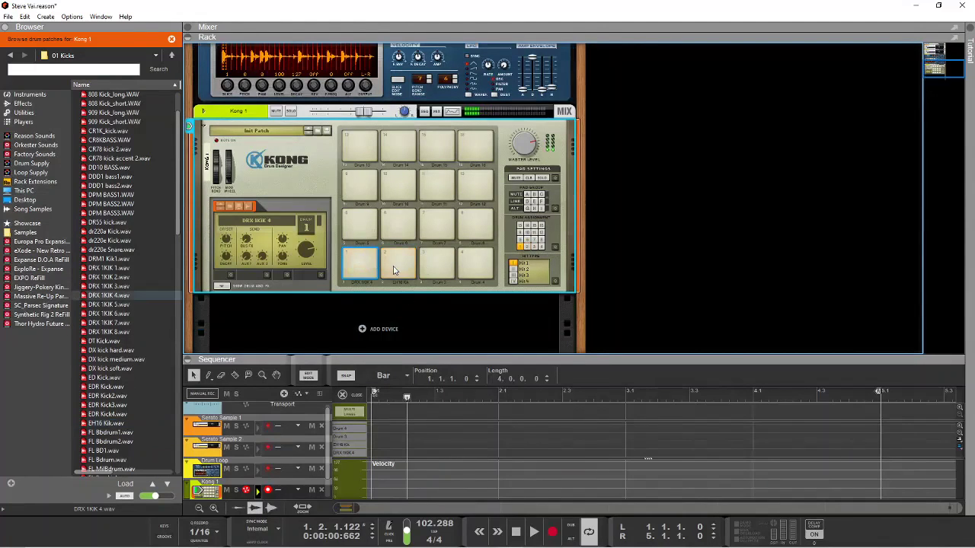
key(Tab)
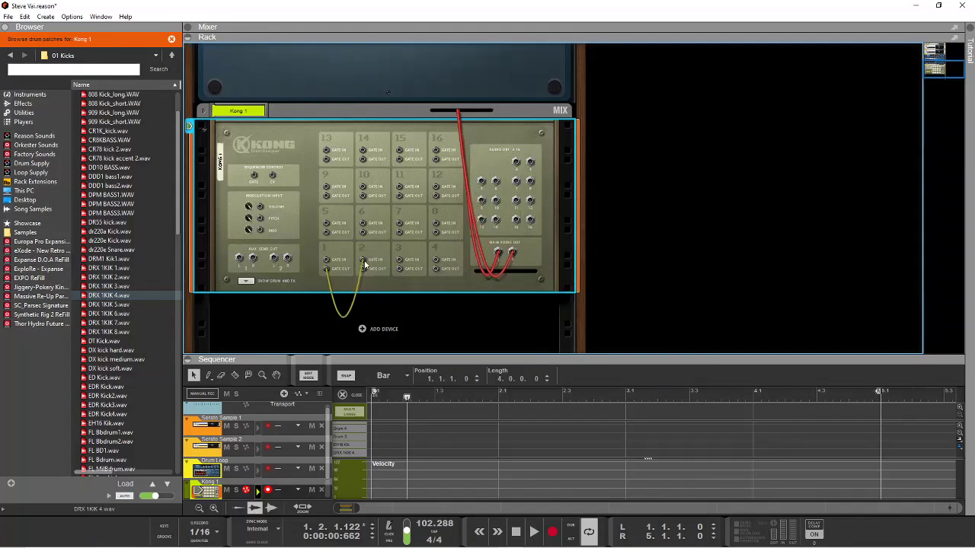
key(Tab)
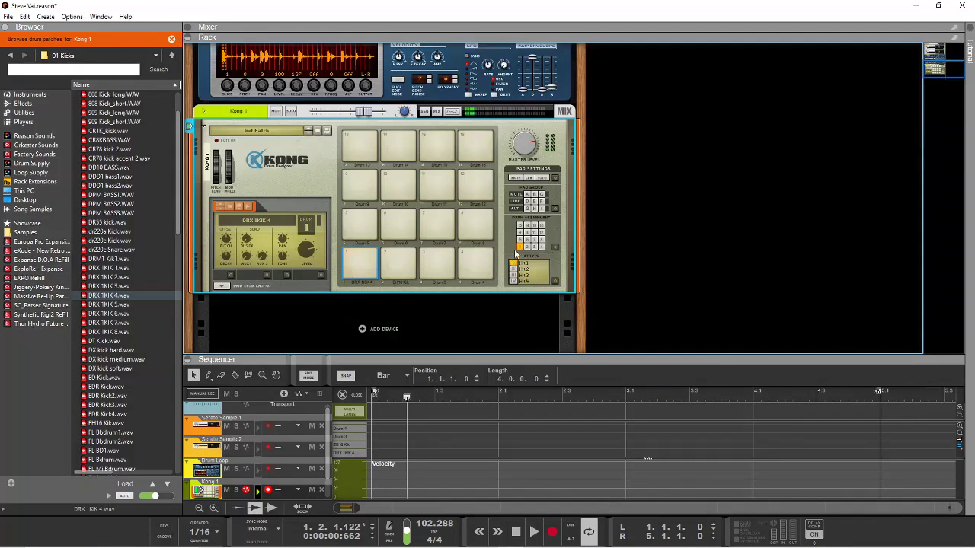
Step: Assign pads 1 and 2 to link group D and play both pads to test the link
click(527, 201)
click(411, 262)
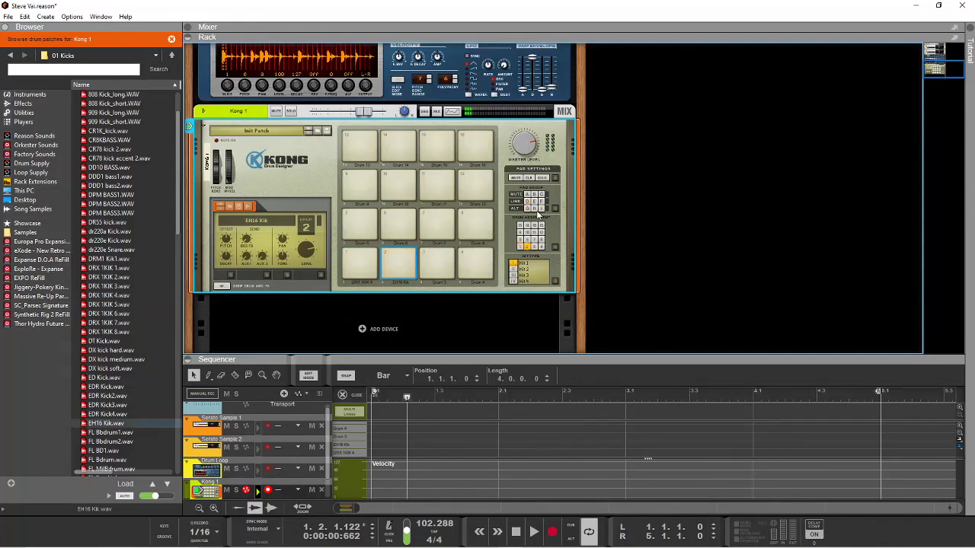
click(367, 261)
click(368, 261)
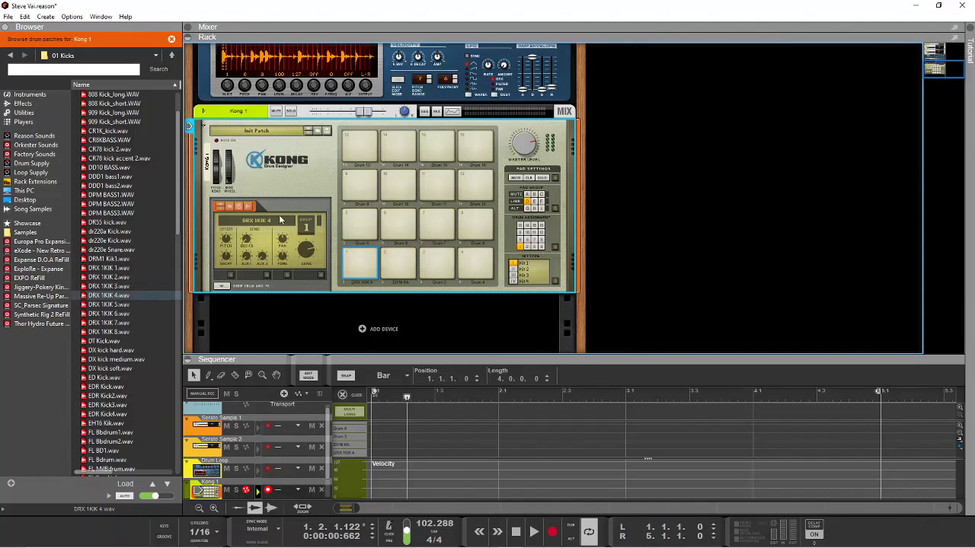
click(404, 261)
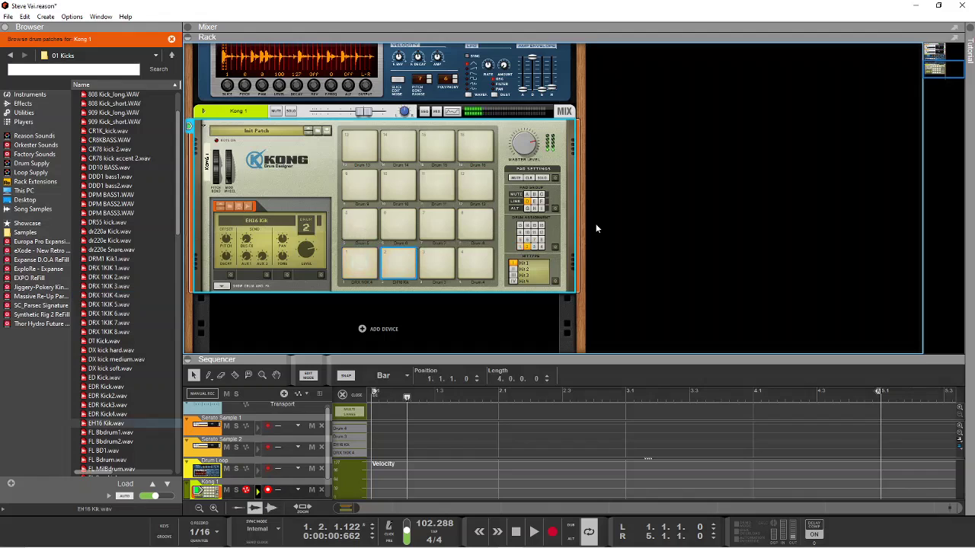
Step: Show Kong's drum and FX section for pad 1, try Parametric EQ in its FX1 slot, and settle on Filter
click(366, 260)
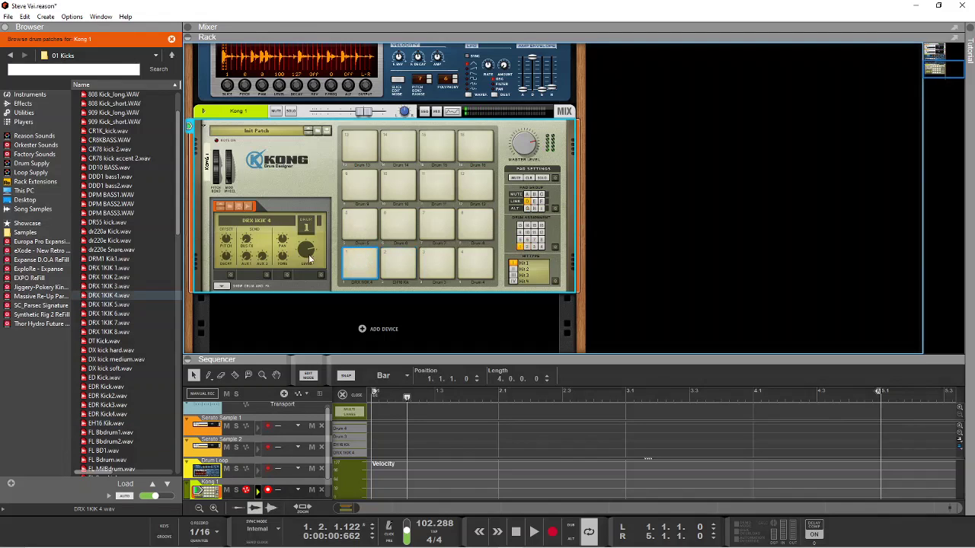
click(226, 286)
click(386, 235)
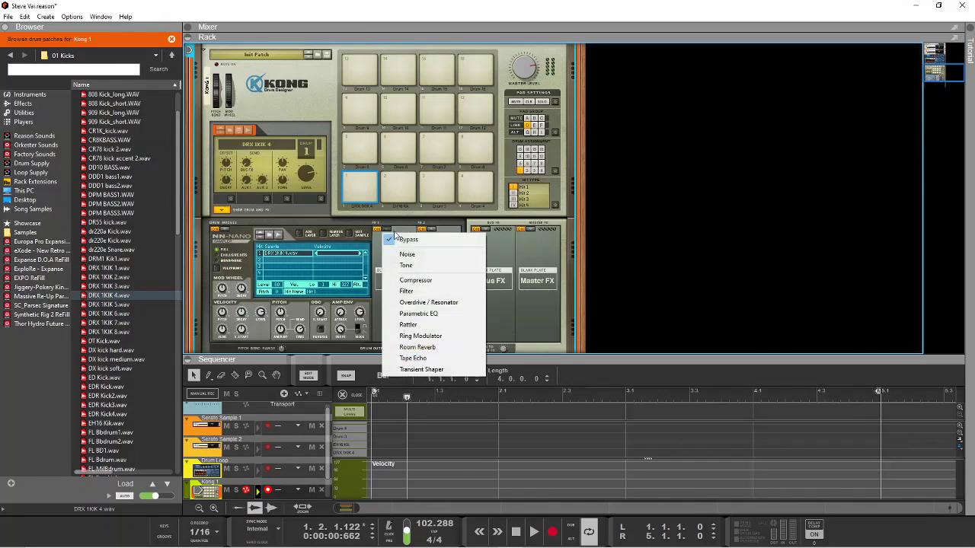
click(416, 313)
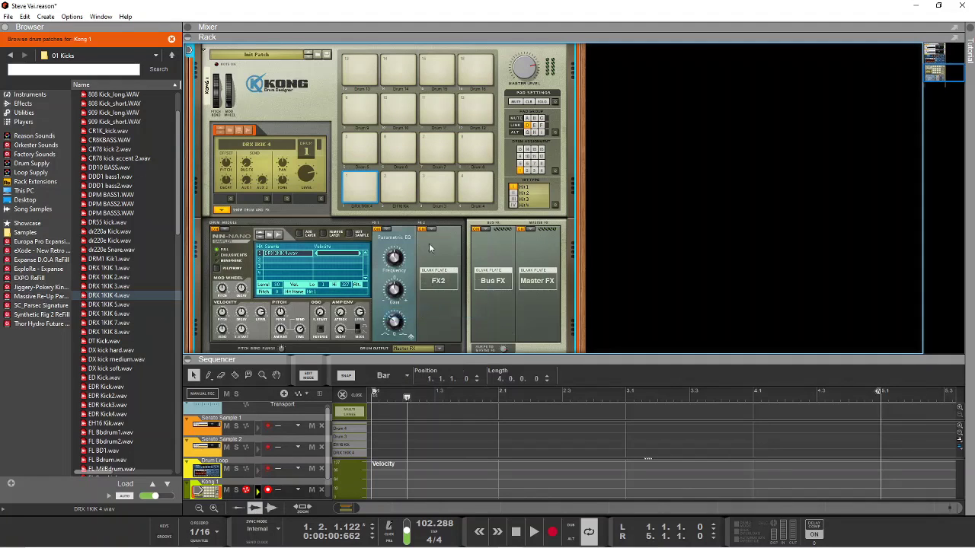
click(389, 230)
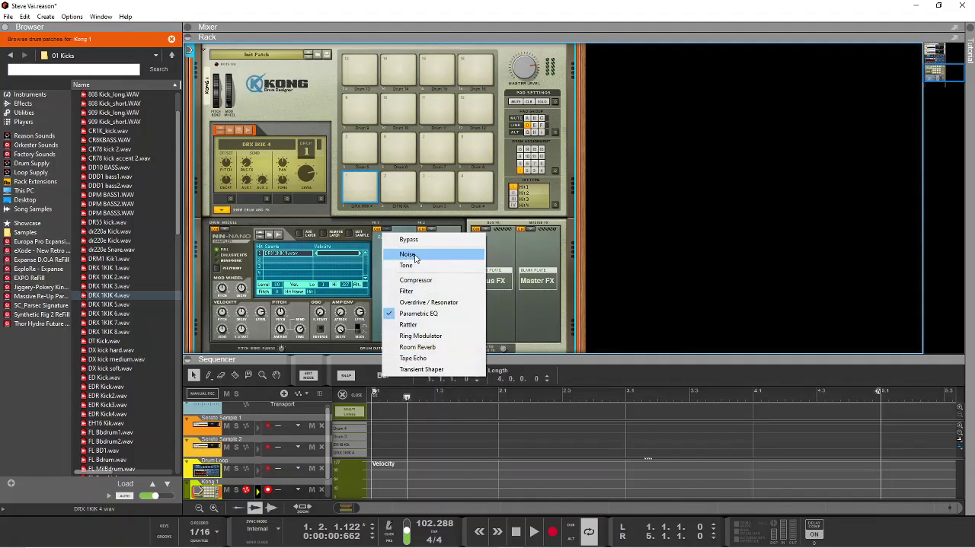
click(407, 291)
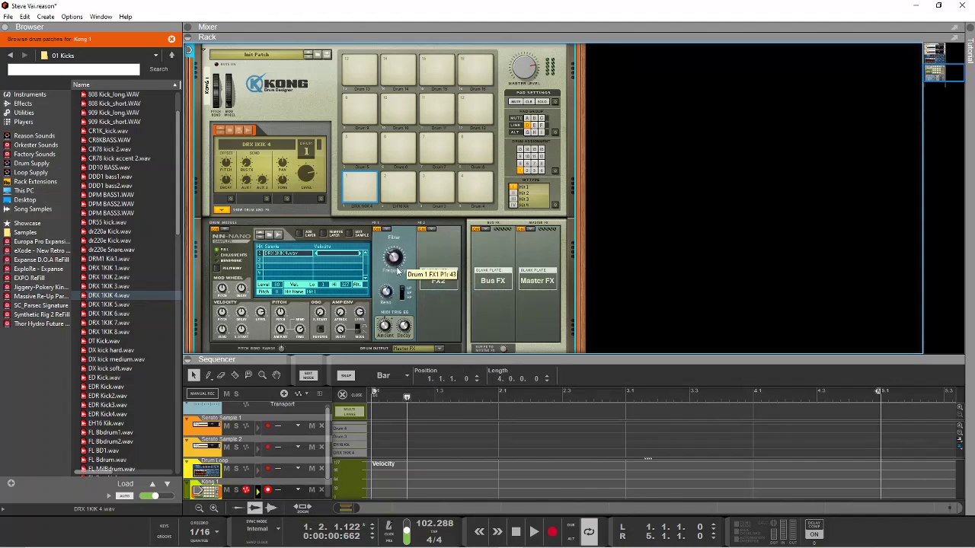
Step: Adjust pad 1's filter to a frequency of about 37 and resonance of about 6, and tweak its MIDI trigger envelope amount while auditioning
click(373, 198)
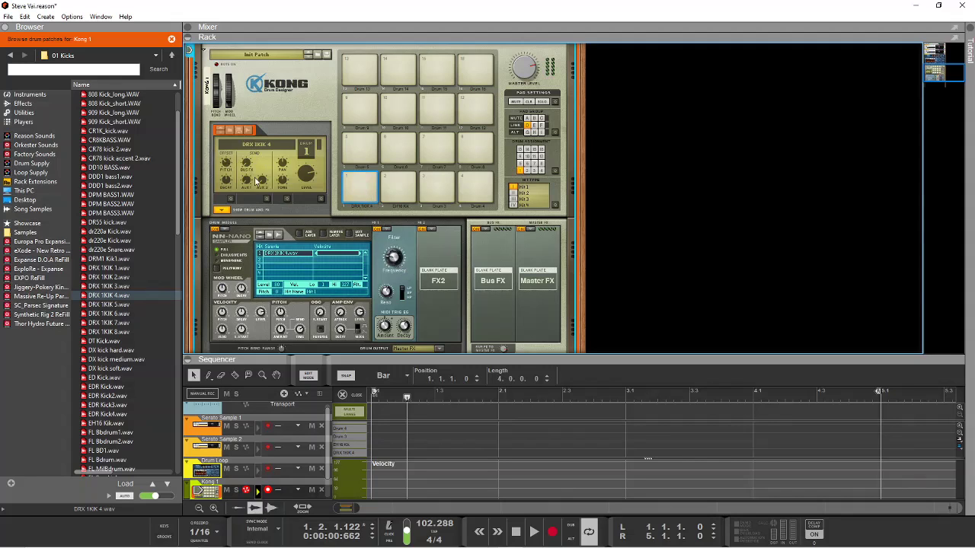
click(361, 187)
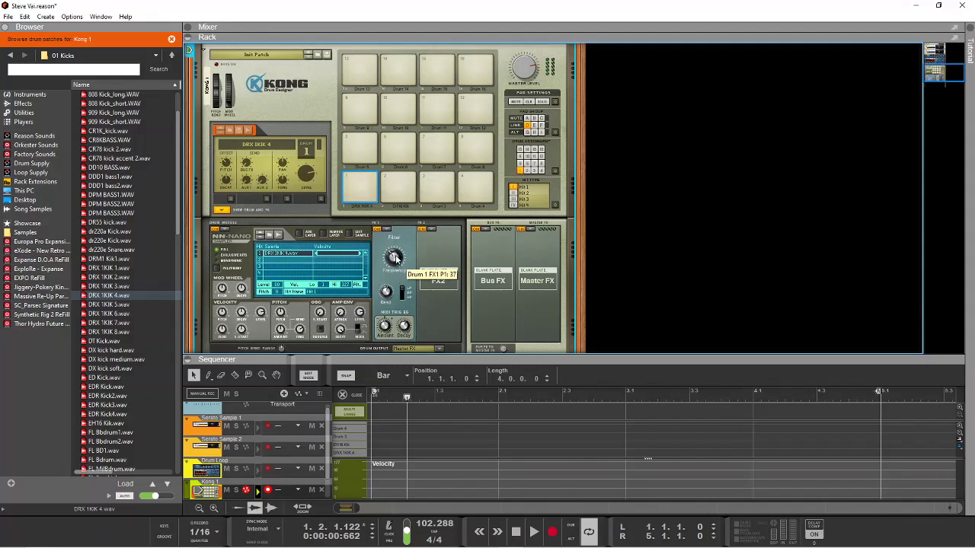
click(362, 191)
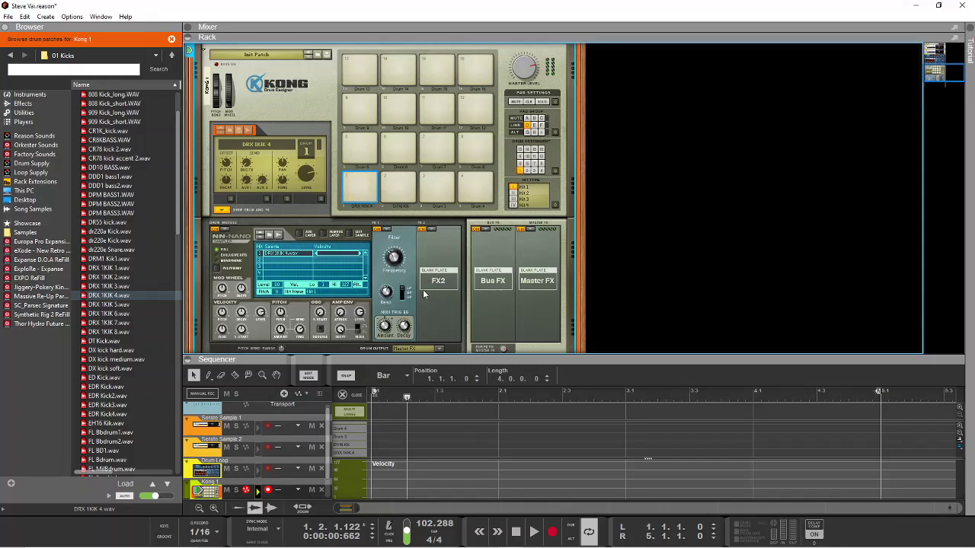
drag(390, 298, 397, 314)
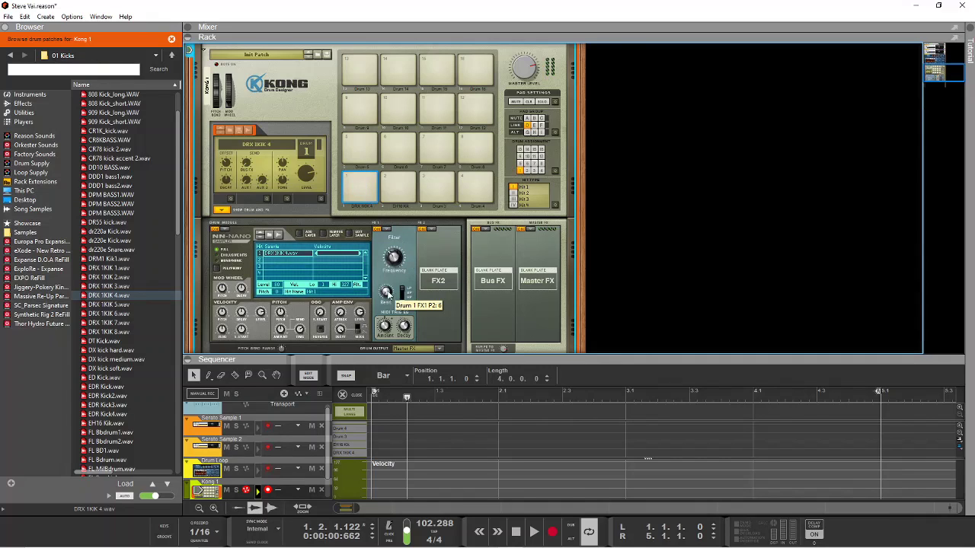
mouse_move(389, 328)
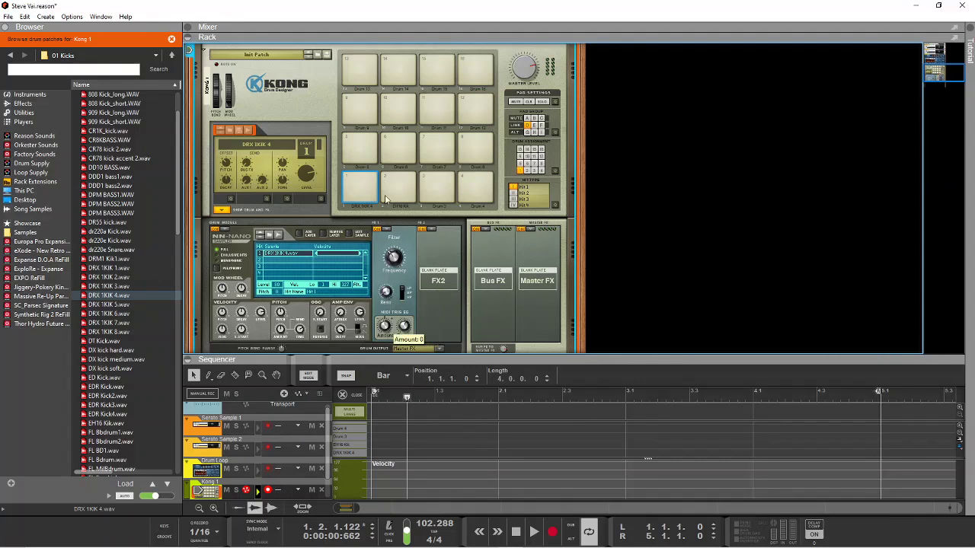
click(366, 191)
drag(387, 326, 387, 331)
click(355, 185)
Step: Add the Beat Map player to the Kong device
right_click(536, 282)
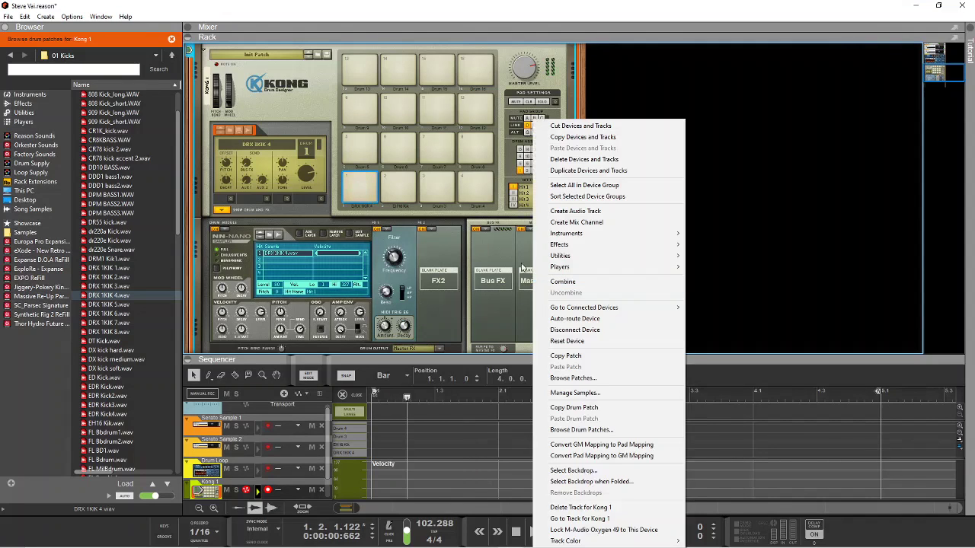
mouse_move(585, 252)
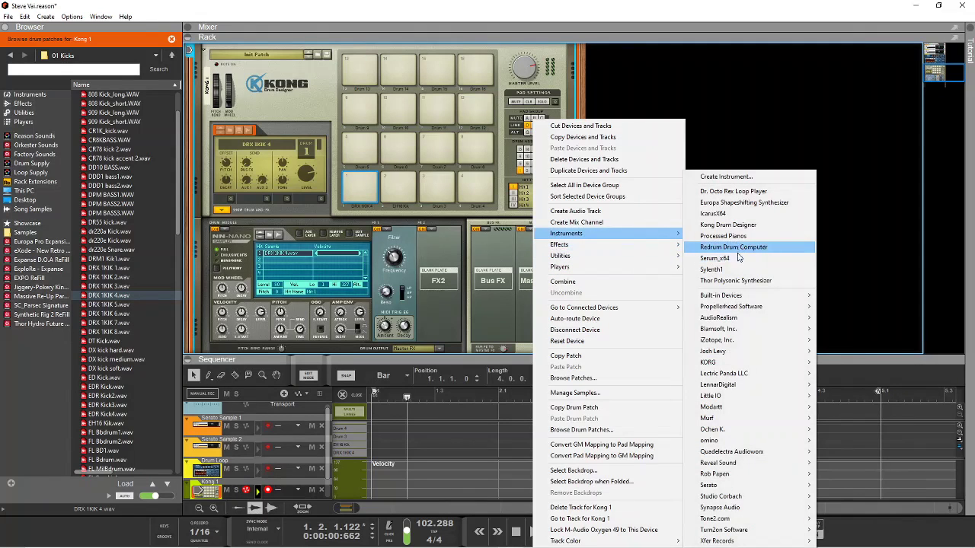
mouse_move(749, 301)
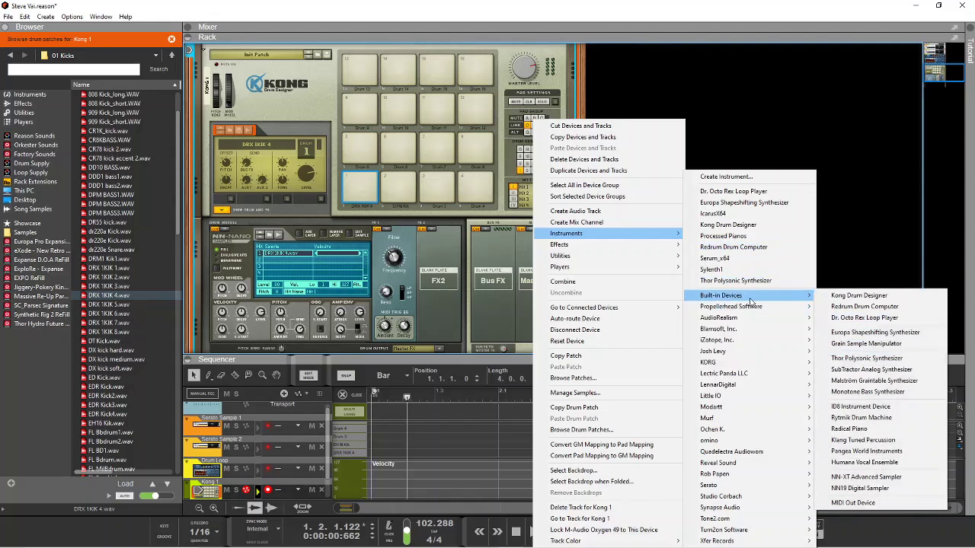
mouse_move(630, 268)
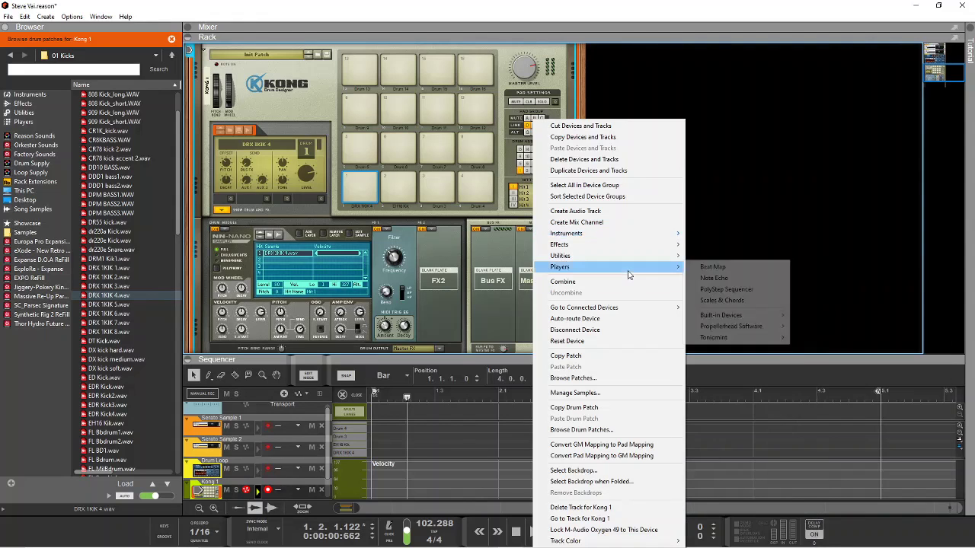
click(721, 266)
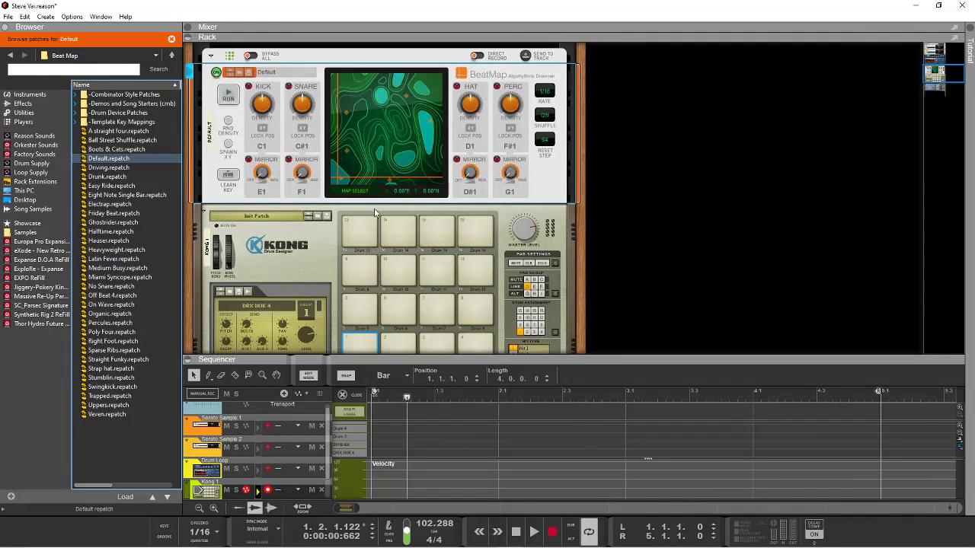
Step: Cable Beat Map's kick mirror gate out to Kong's drum 1 gate in and its snare mirror gate out to drum 3's gate in
key(Tab)
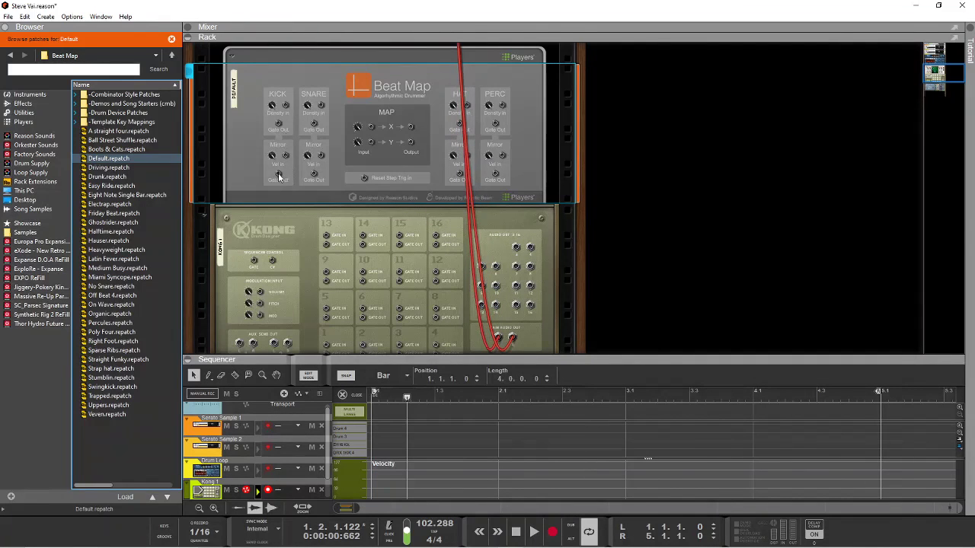
drag(278, 177, 328, 305)
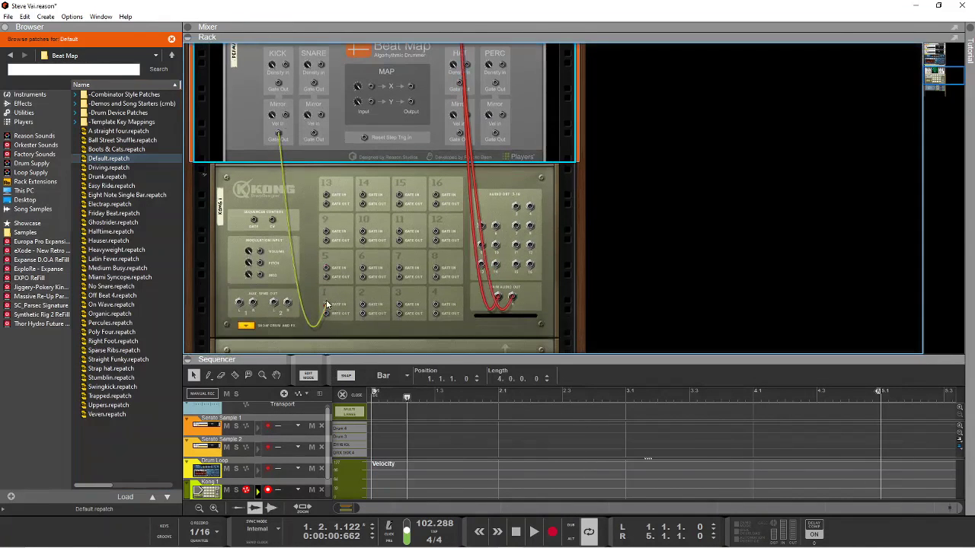
scroll(331, 297, up, 2)
drag(315, 197, 403, 287)
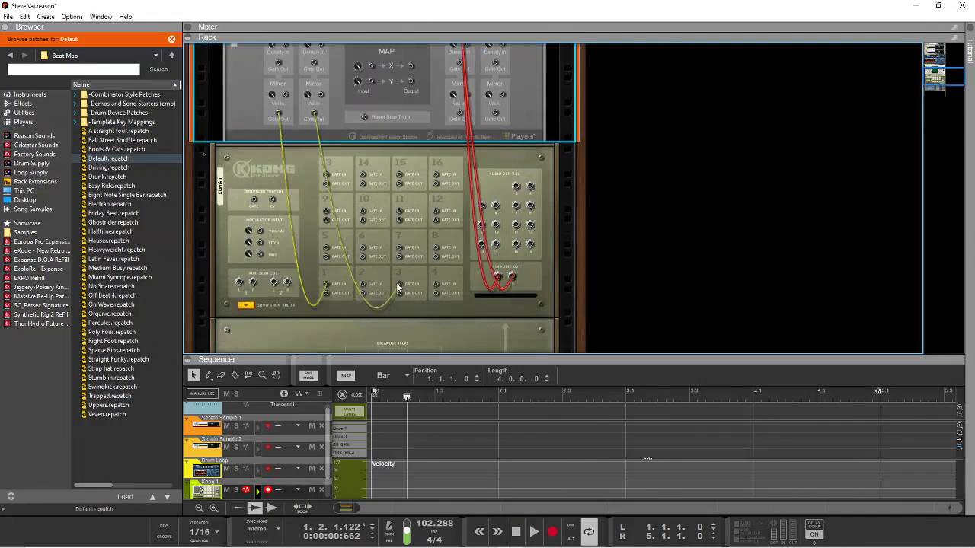
key(Tab)
Step: Load the Ghostrider.repatch patch into Beat Map
scroll(403, 288, up, 2)
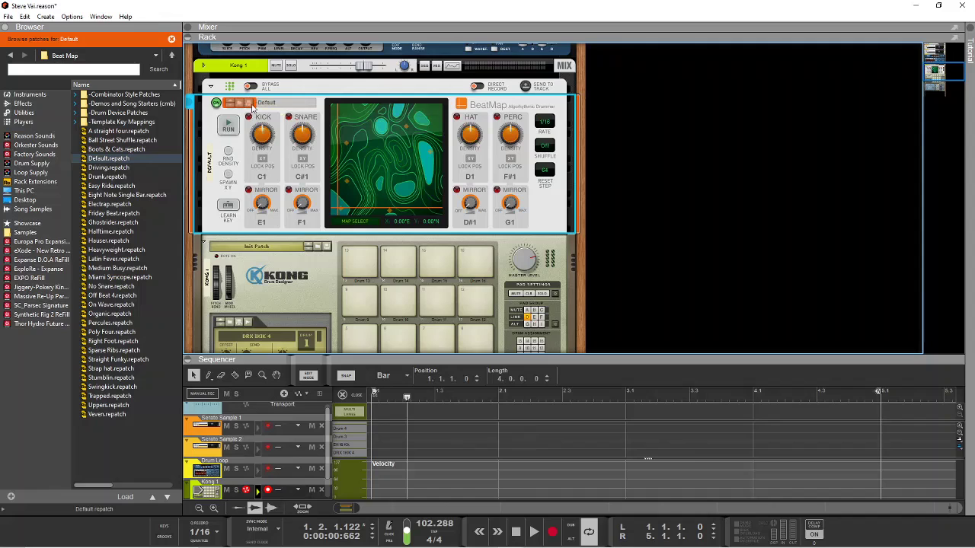
click(158, 131)
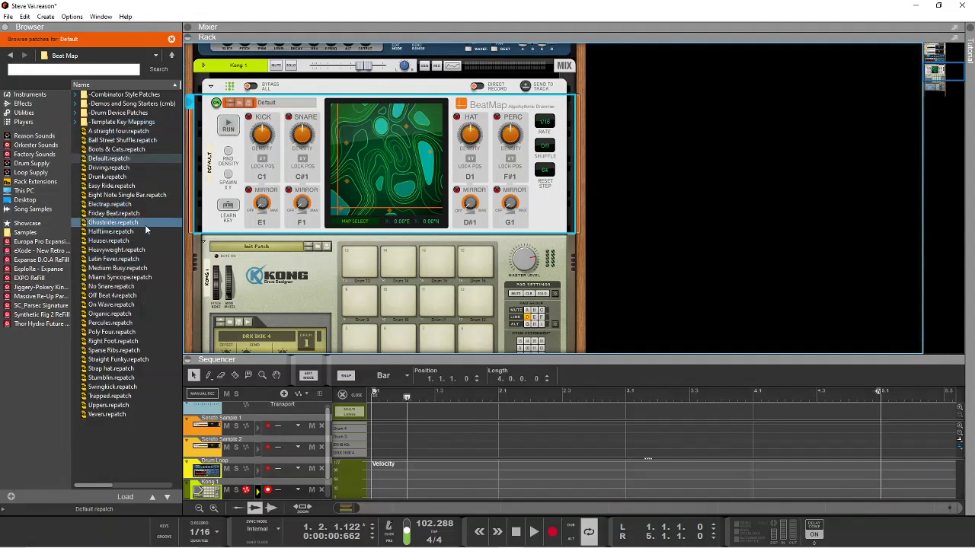
double_click(146, 225)
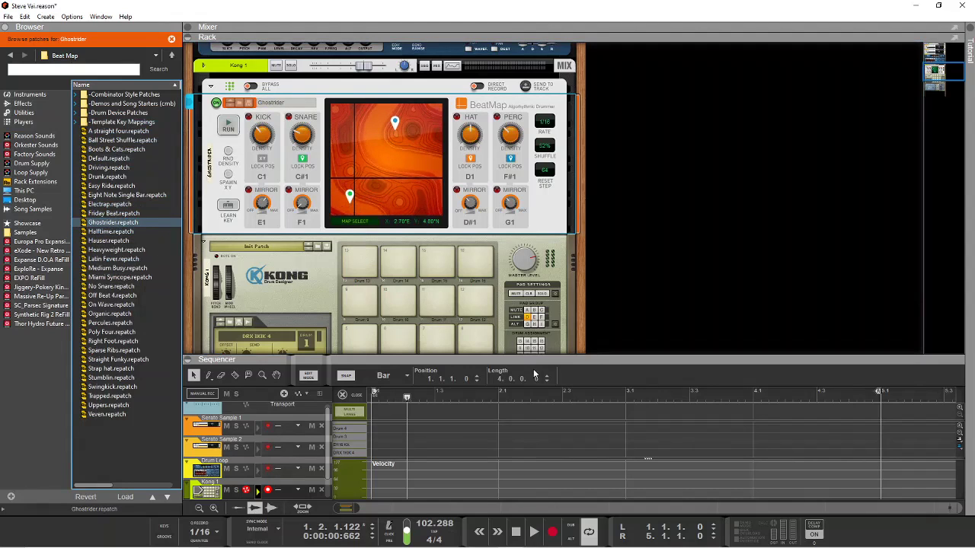
Step: Cable Beat Map's hat mirror gate out to Kong's drum 4 gate in
key(Tab)
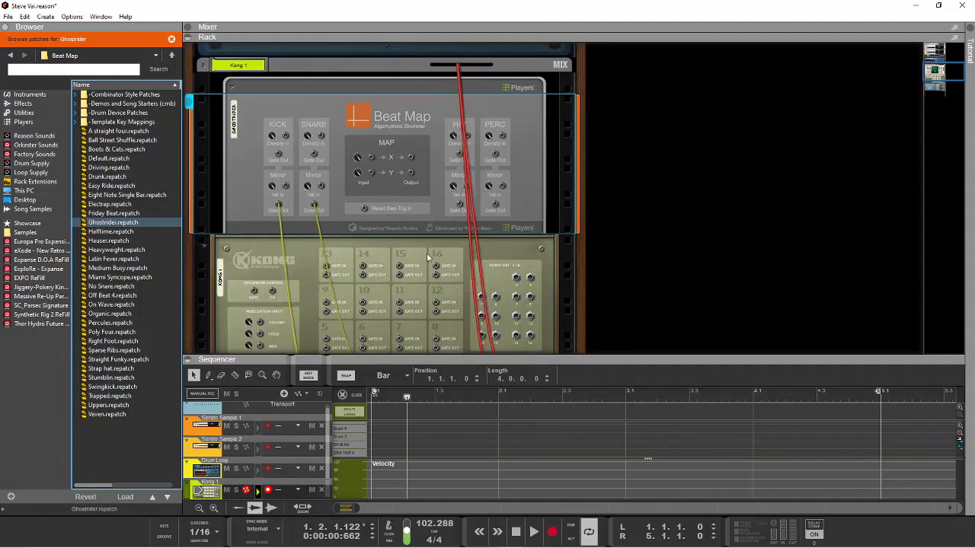
drag(459, 205, 436, 285)
key(Tab)
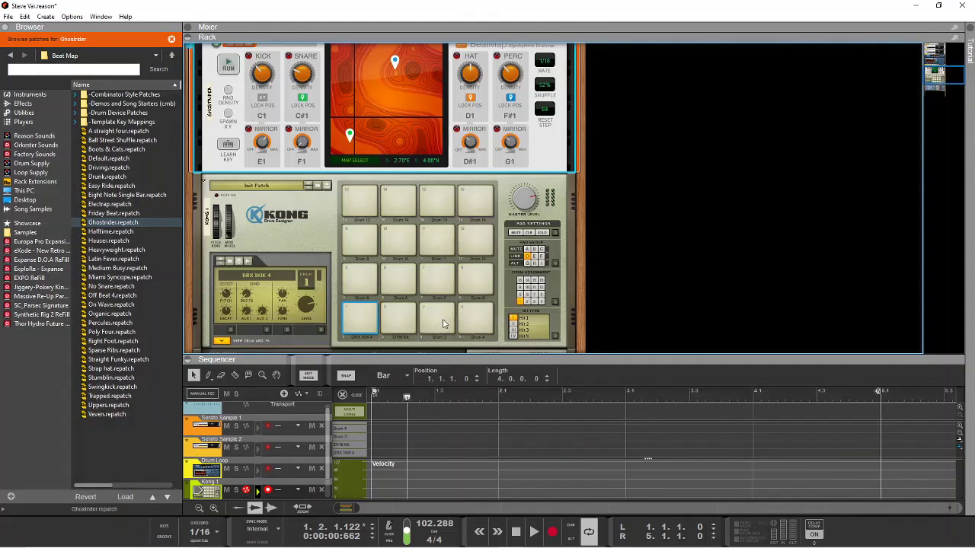
Step: Audition snares from the Jiggery-Pokery ReFill's 02 Snares folder and load DPM SNARE2.WAV onto Kong pad 3
click(431, 318)
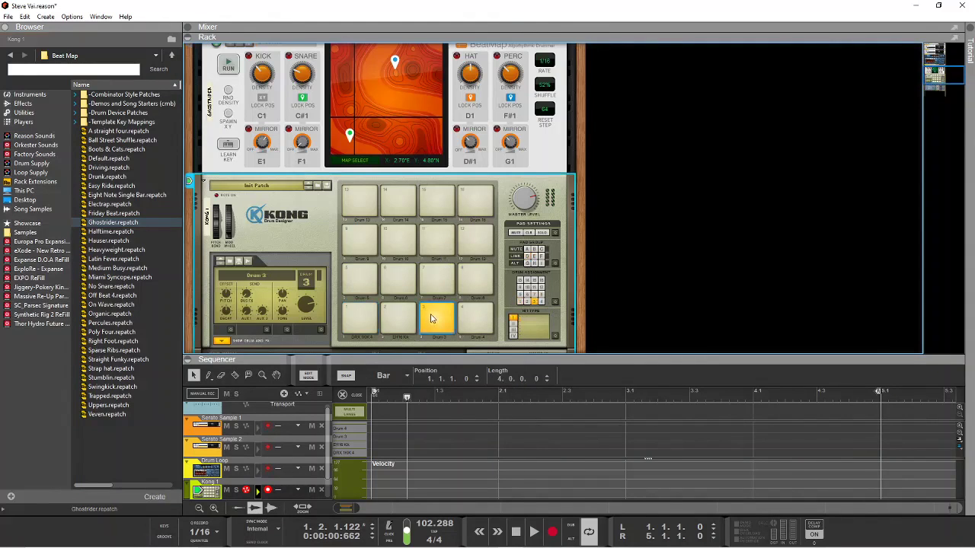
click(232, 262)
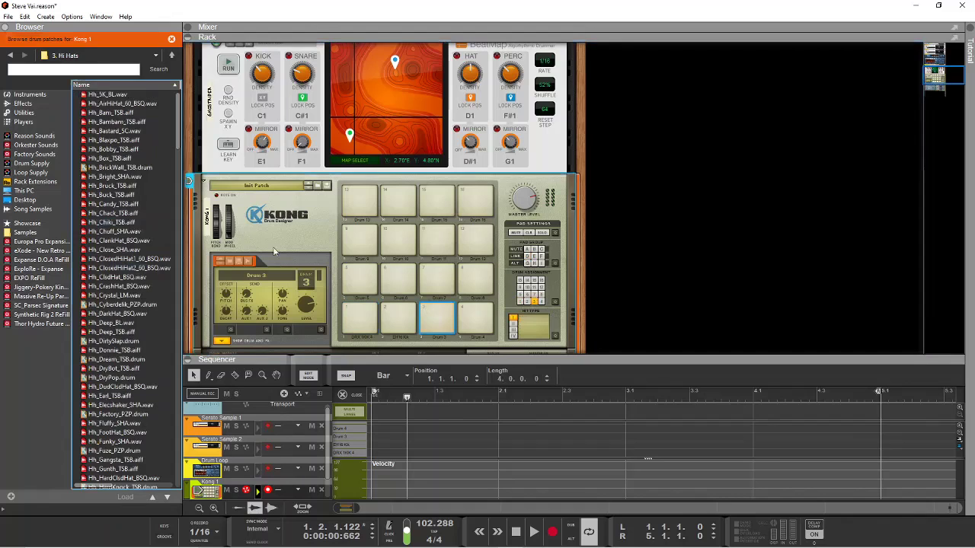
click(42, 288)
double_click(121, 158)
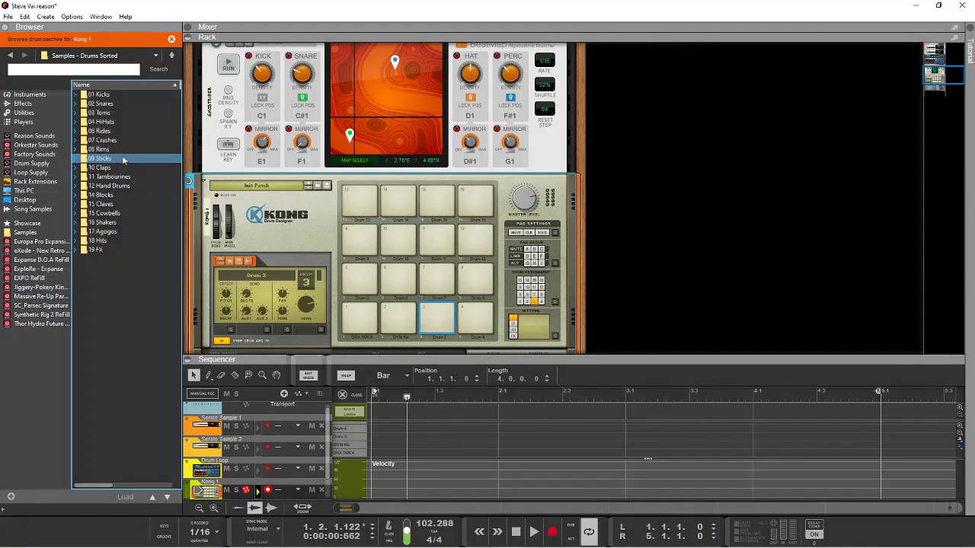
double_click(125, 104)
click(129, 269)
click(128, 287)
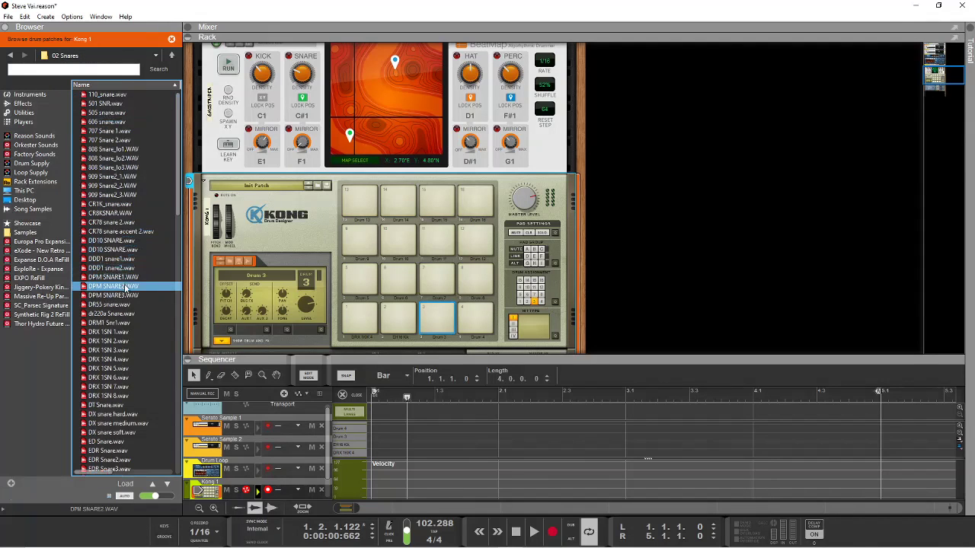
click(128, 305)
click(128, 286)
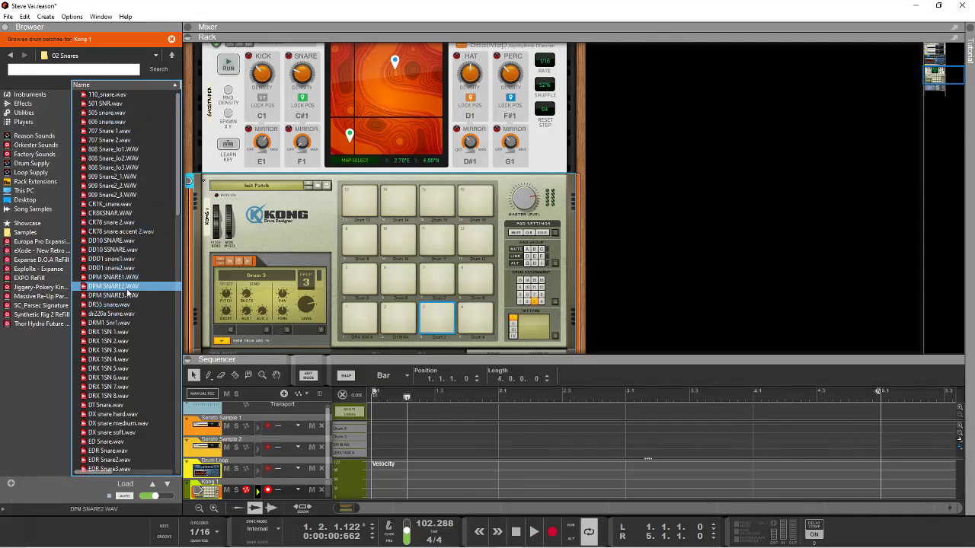
Step: Audition claps from the Jiggery-Pokery ReFill's 10 Claps folder and load mfb_clap.wav onto Kong pad 4
click(475, 324)
scroll(508, 252, up, 2)
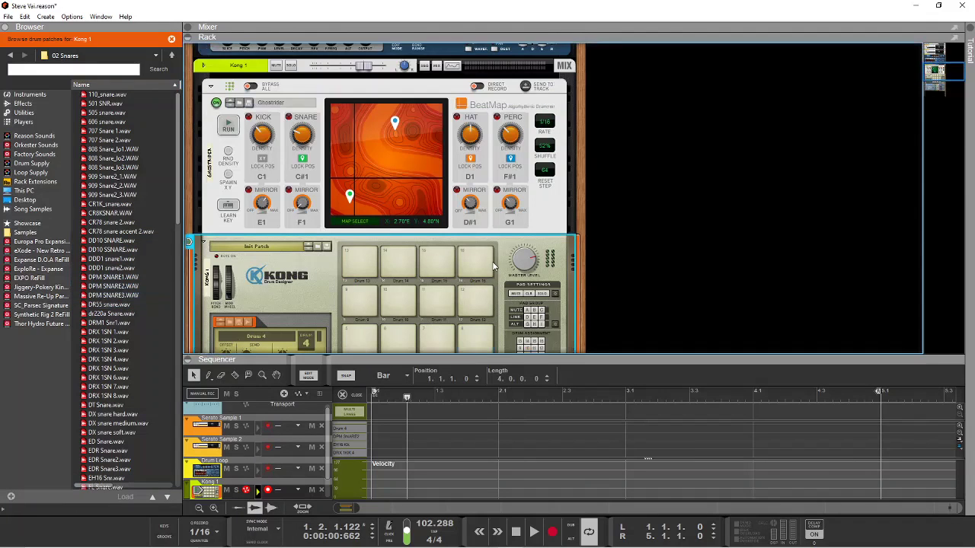
scroll(490, 268, down, 4)
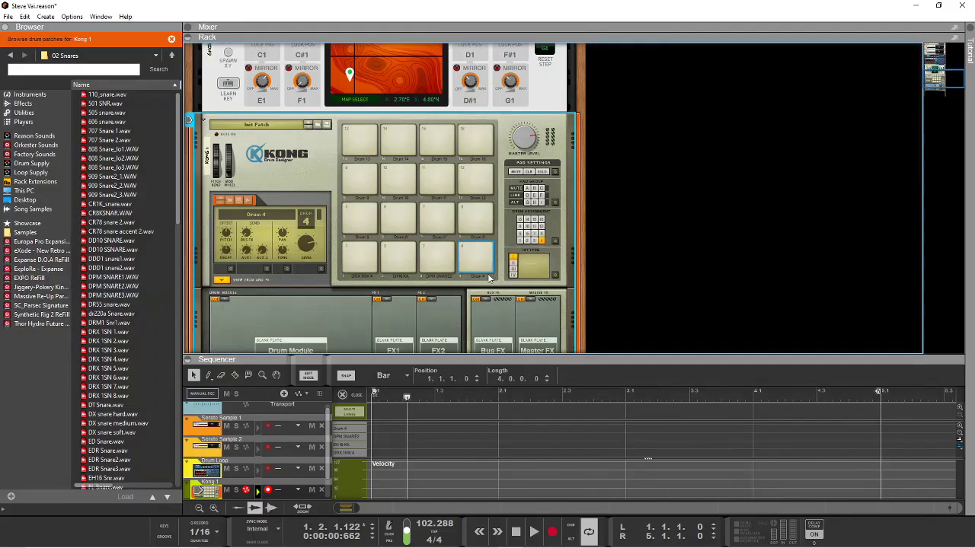
click(231, 202)
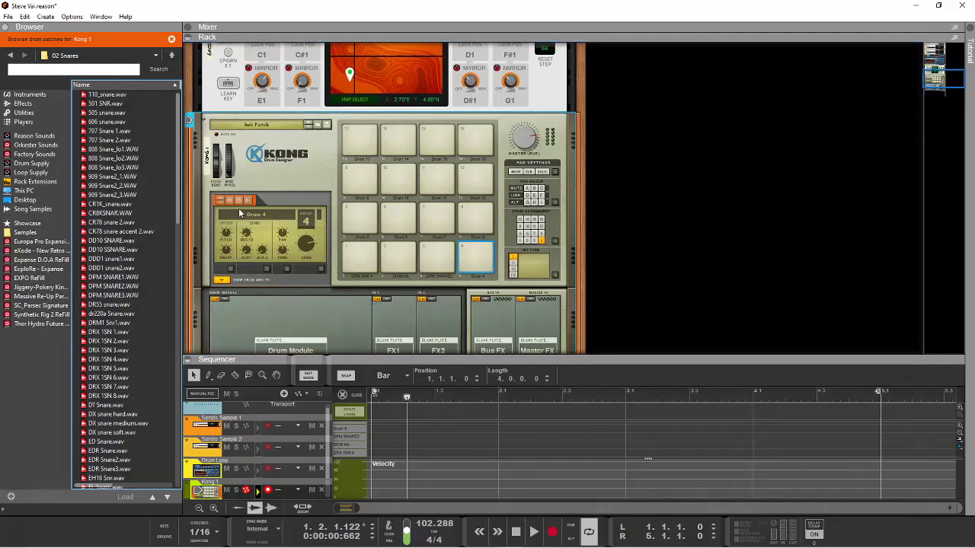
click(38, 287)
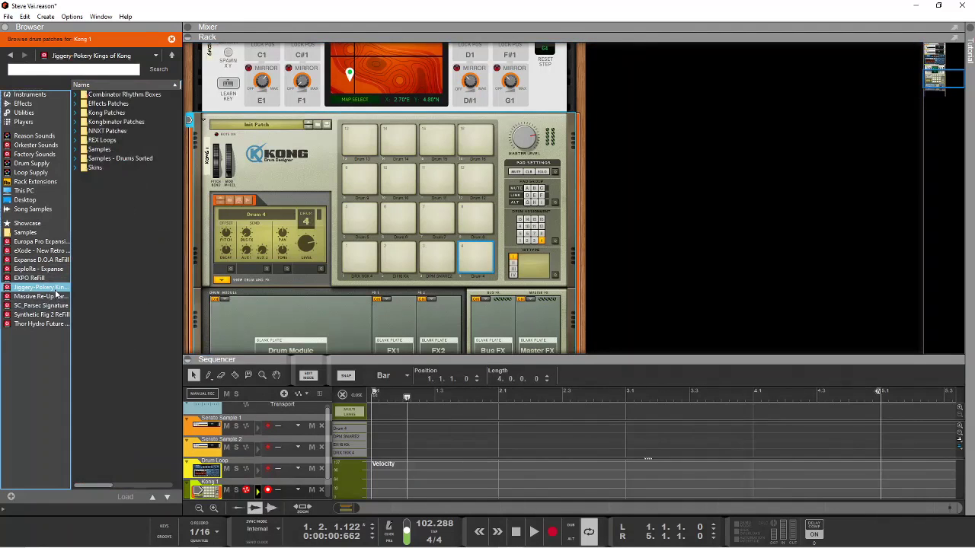
double_click(109, 158)
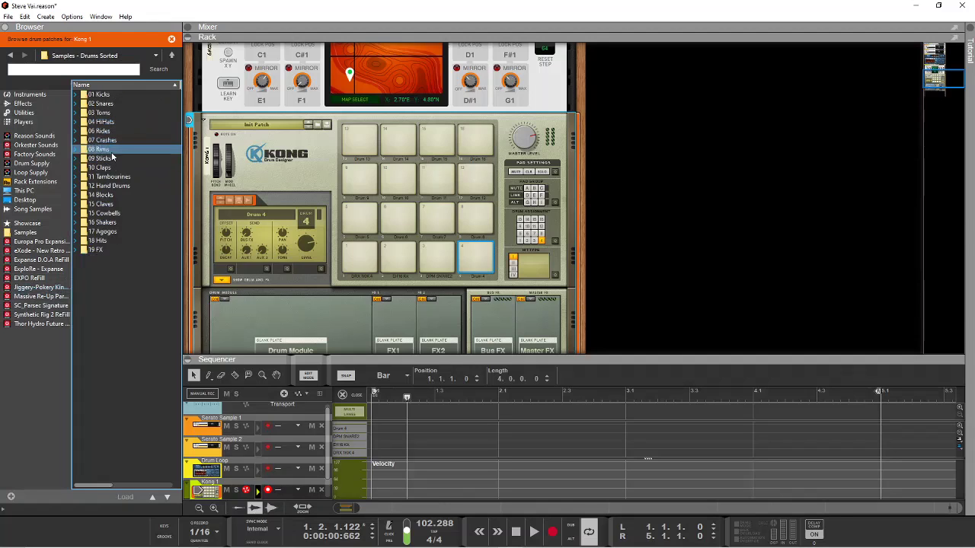
double_click(107, 166)
click(107, 278)
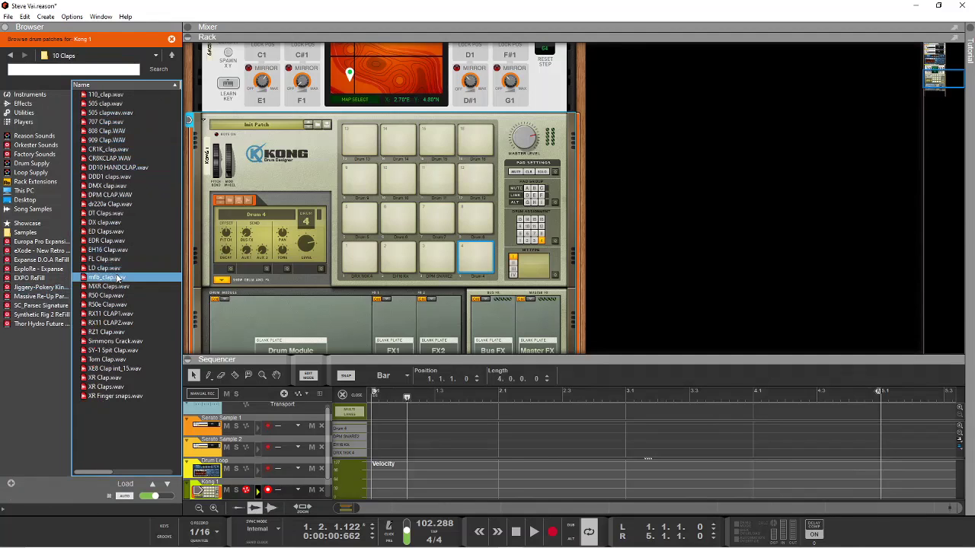
click(114, 287)
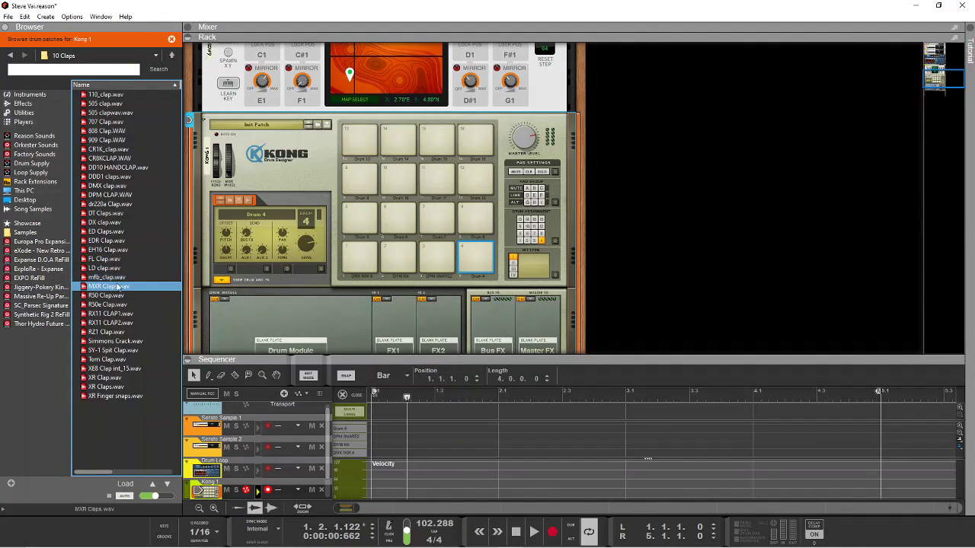
click(117, 280)
double_click(114, 278)
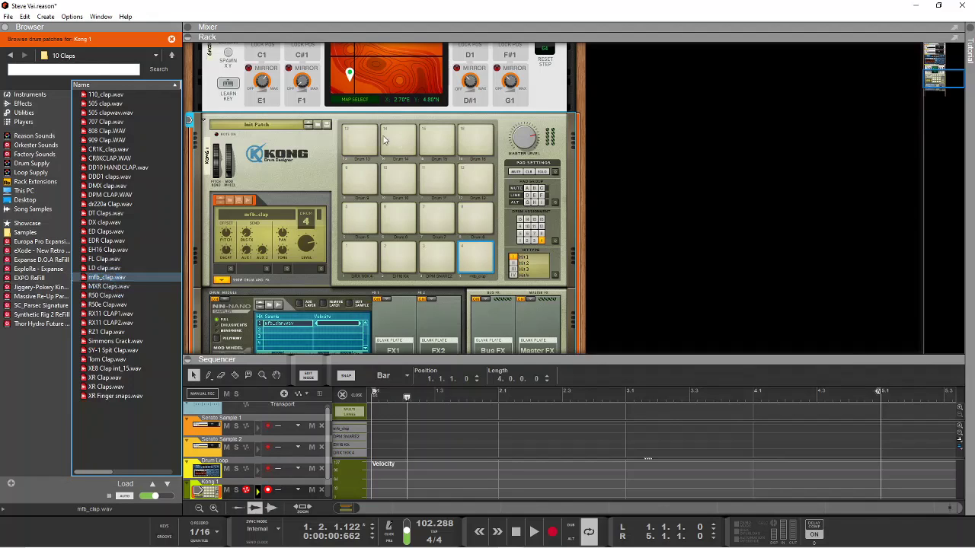
click(228, 233)
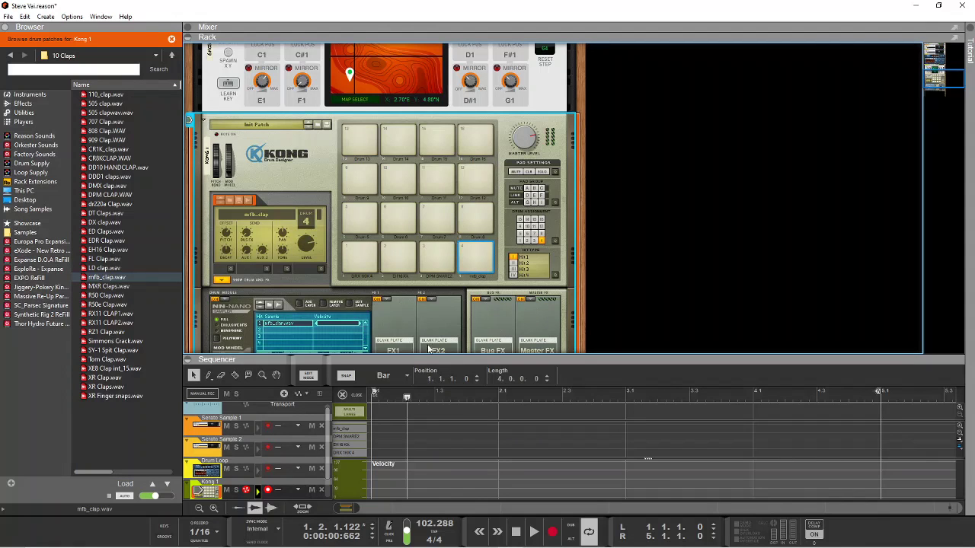
Step: Enlarge the sequencer area, solo the Kong 1 track and briefly play it
drag(332, 358, 342, 132)
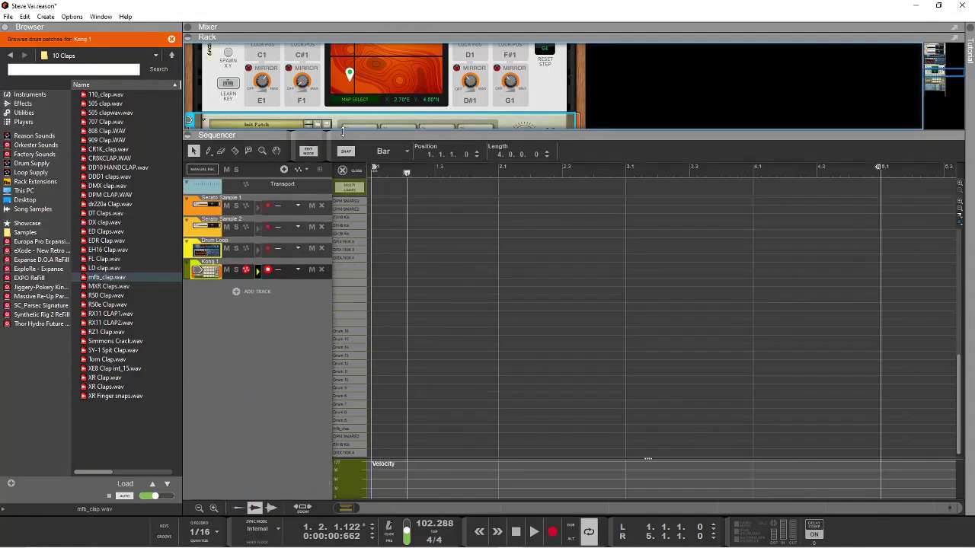
click(236, 269)
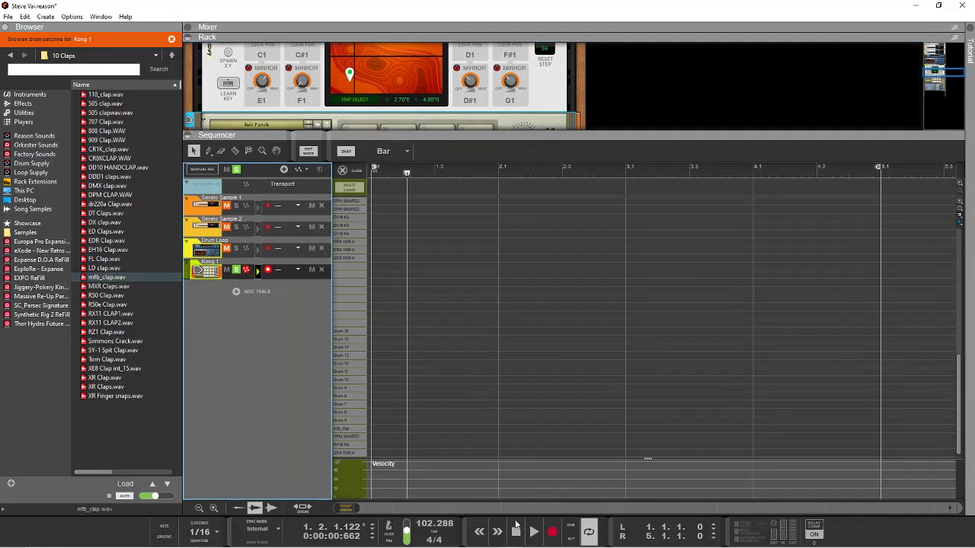
click(516, 529)
key(space)
key(space)
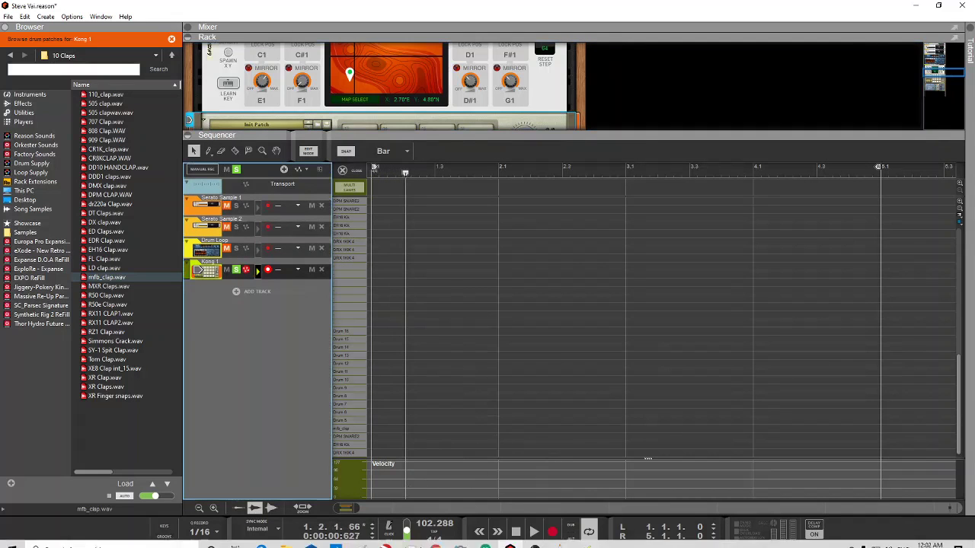
Step: Switch to the M-Audio Delta Control Panel, lower the linked sw 1/2 rtn faders and minimize the panel
click(385, 539)
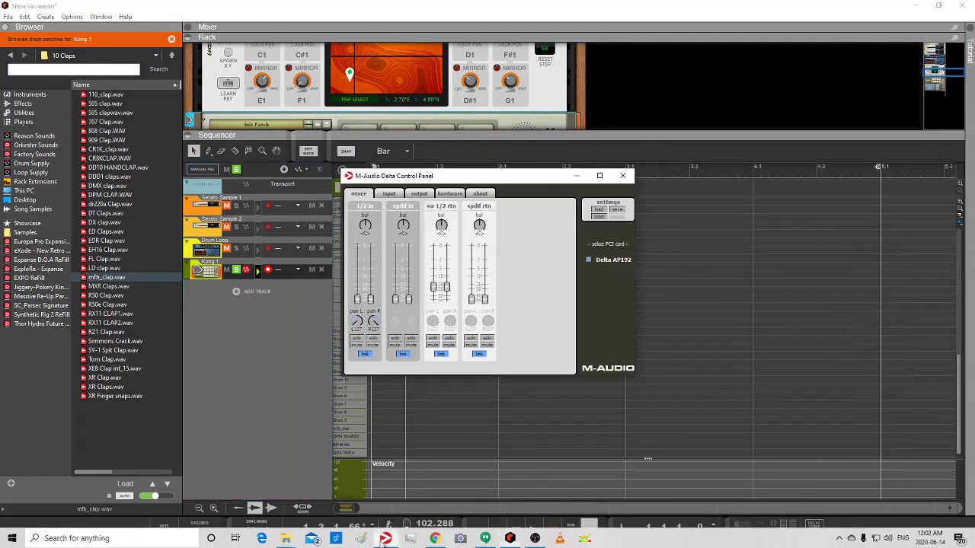
drag(446, 287, 449, 298)
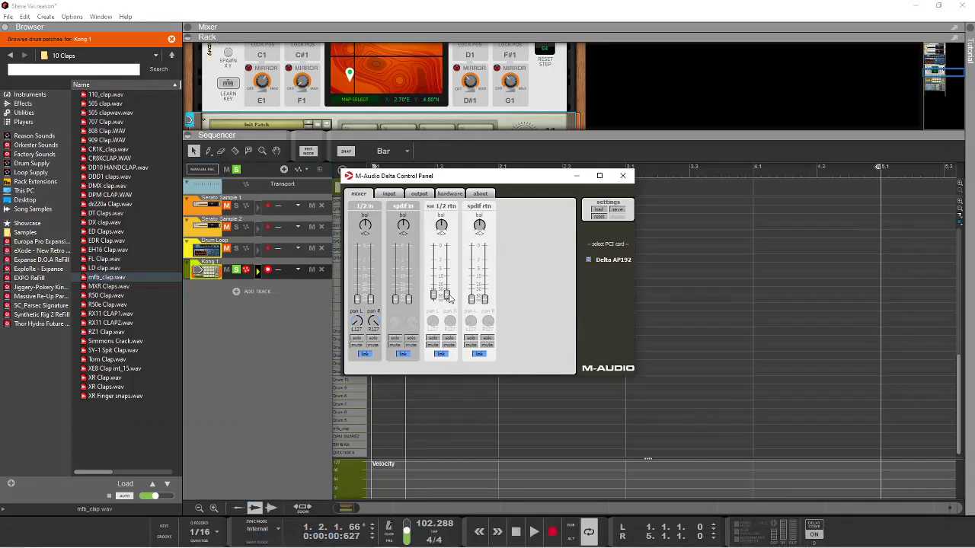
click(578, 177)
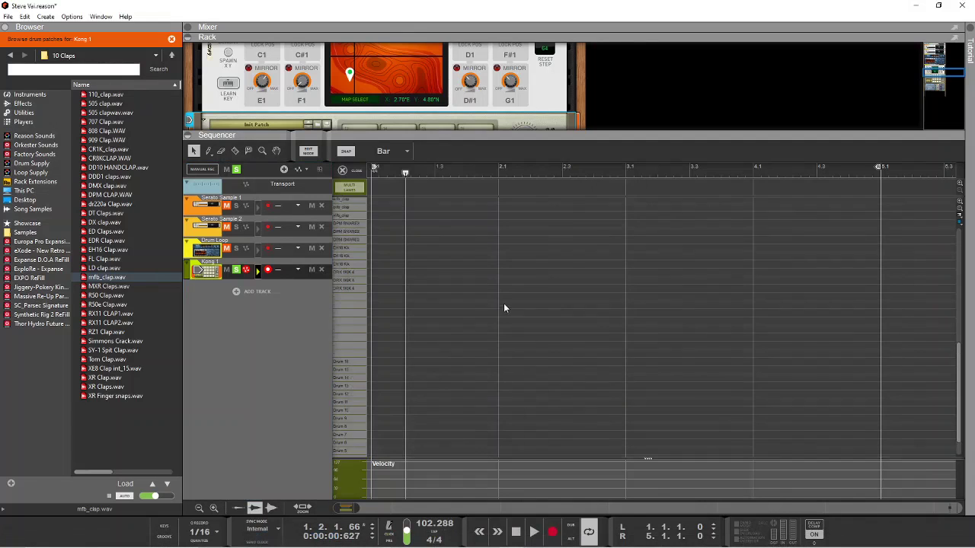
Step: Enlarge the rack area to show Beat Map, turn down its drum densities and start playback of the pattern
scroll(497, 110, down, 2)
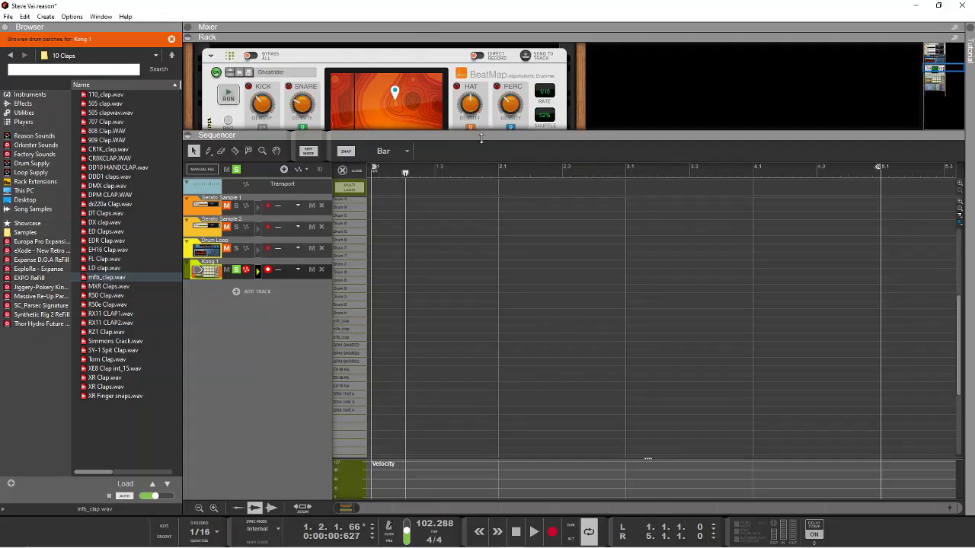
drag(480, 138, 477, 253)
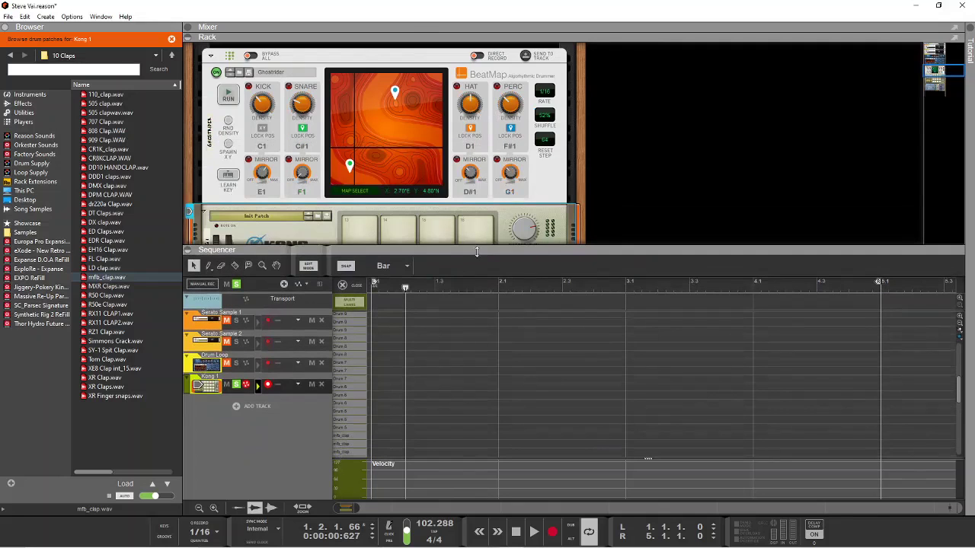
click(266, 111)
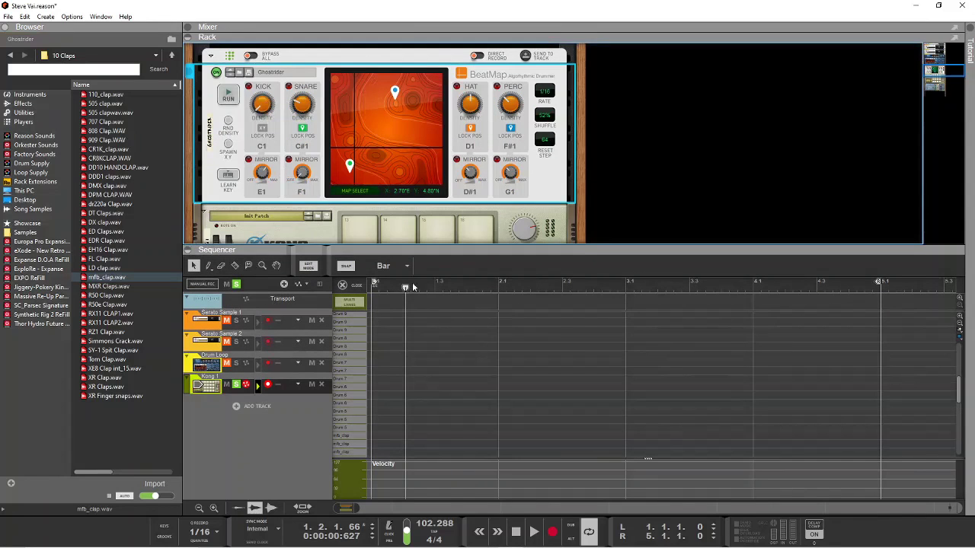
click(515, 532)
click(533, 532)
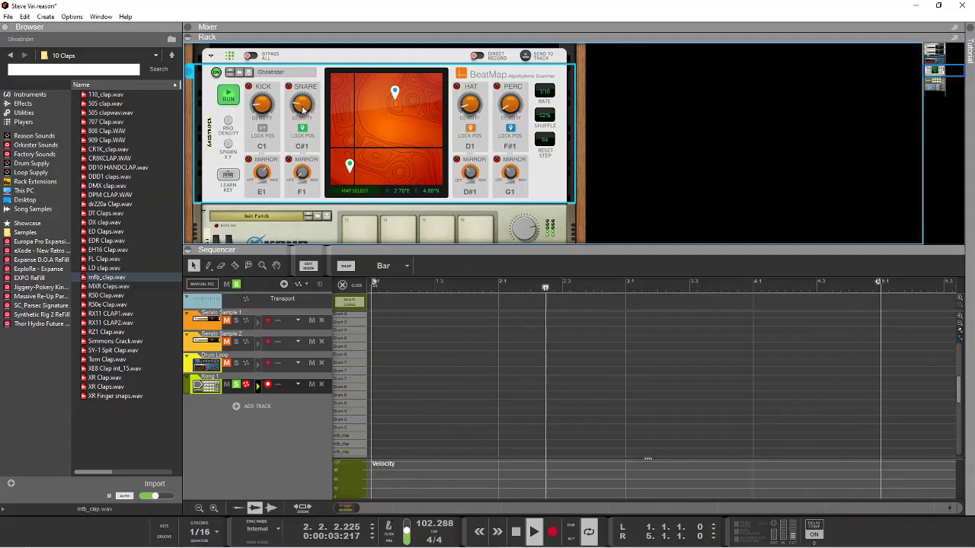
Step: Assign Kong pad 2 to link group D while the pattern plays, and select the snare on pad 3
scroll(392, 198, down, 2)
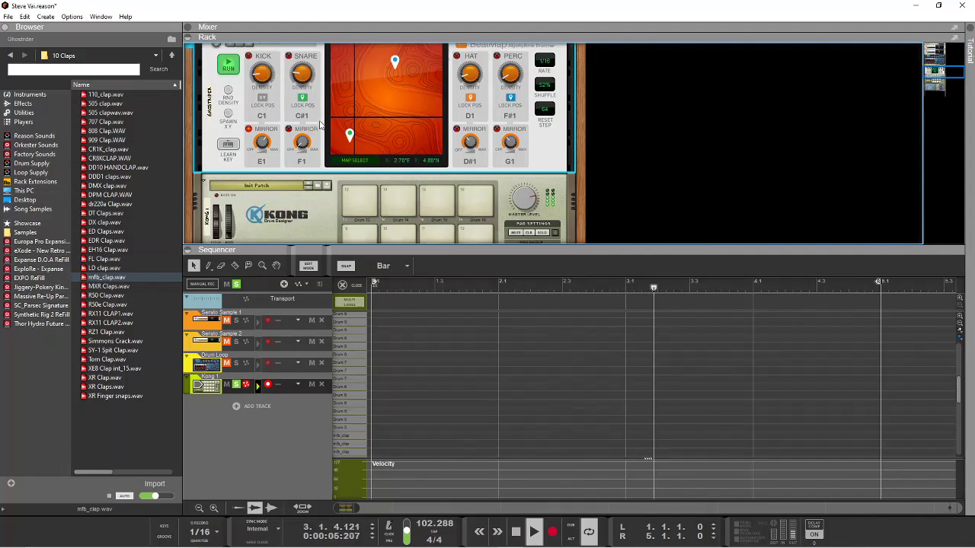
scroll(393, 198, down, 3)
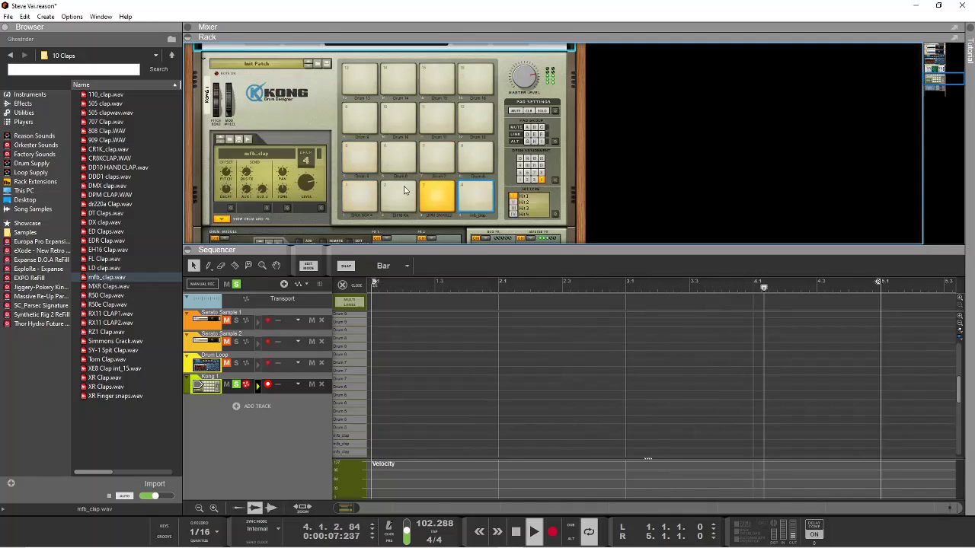
click(360, 157)
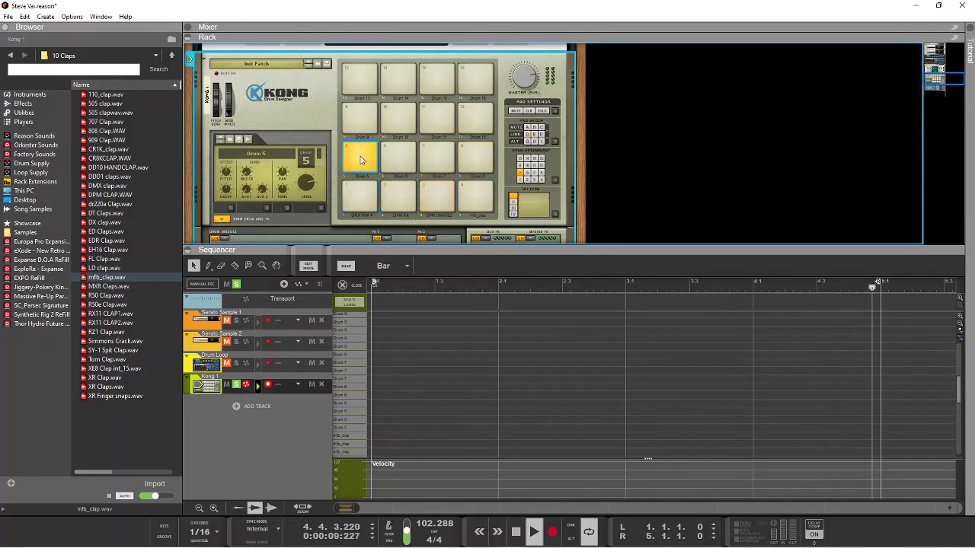
click(393, 192)
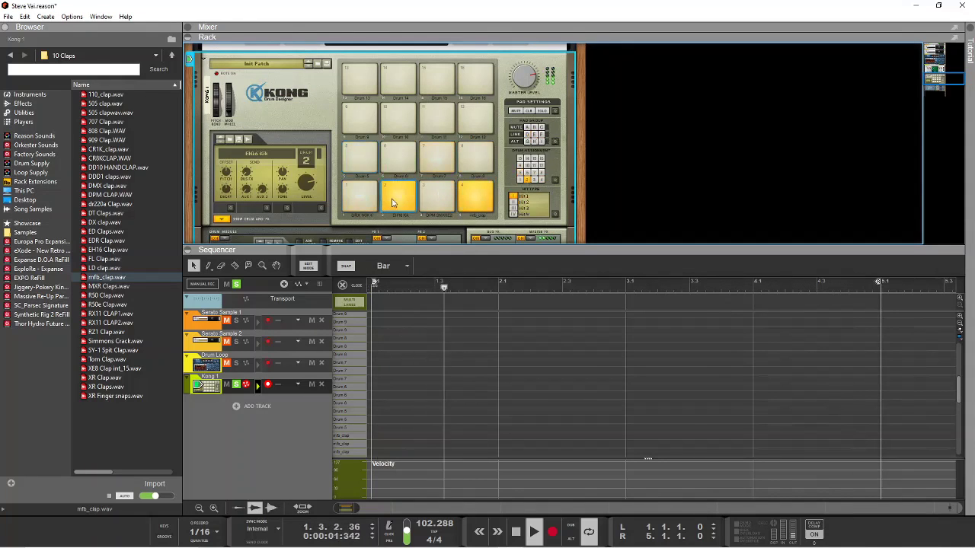
click(527, 136)
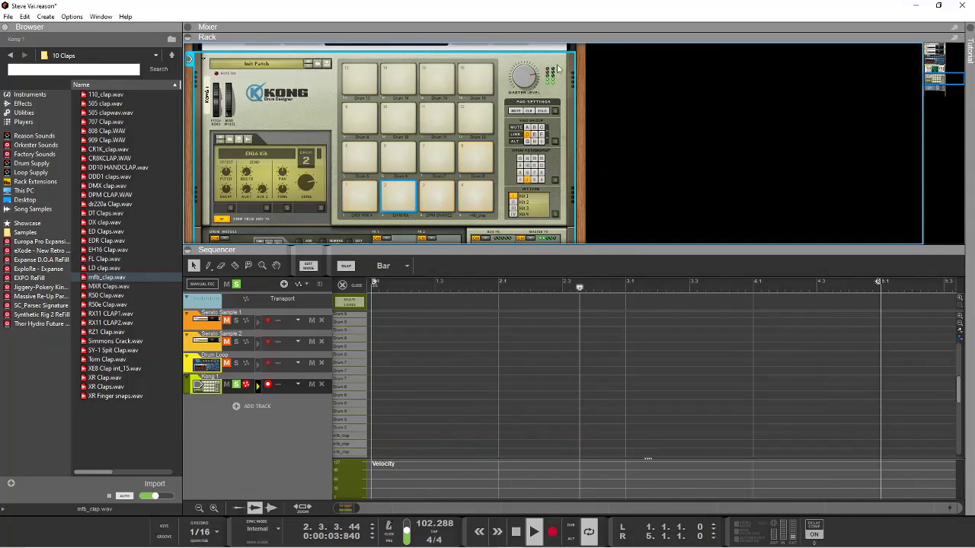
click(445, 200)
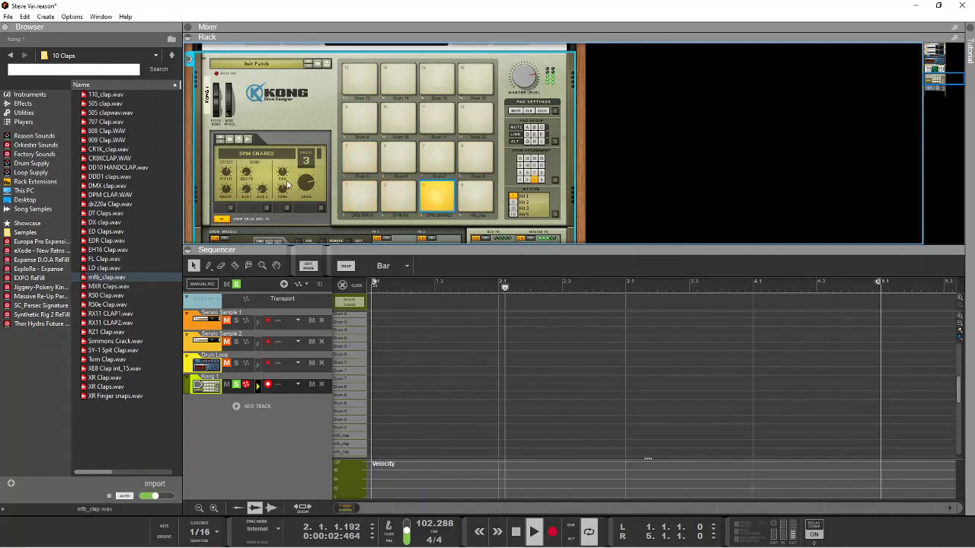
scroll(418, 182, down, 3)
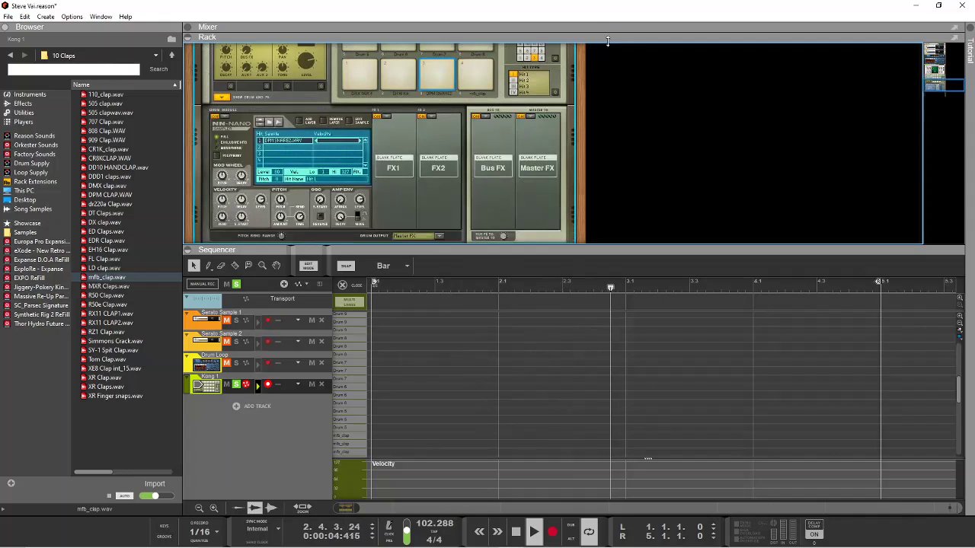
Step: Add an iZotope Trash 2 effect as a send effect on the Master Section while the pattern plays
click(935, 48)
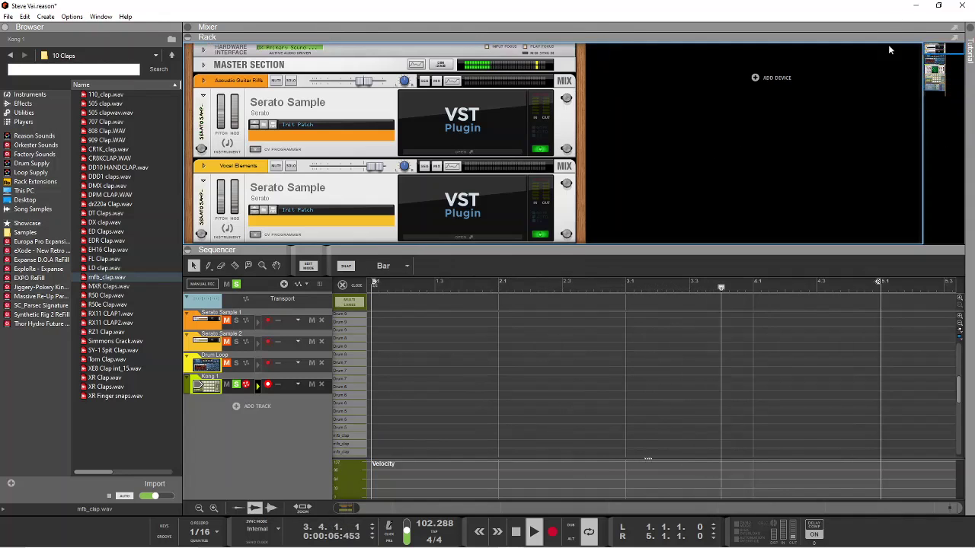
right_click(311, 64)
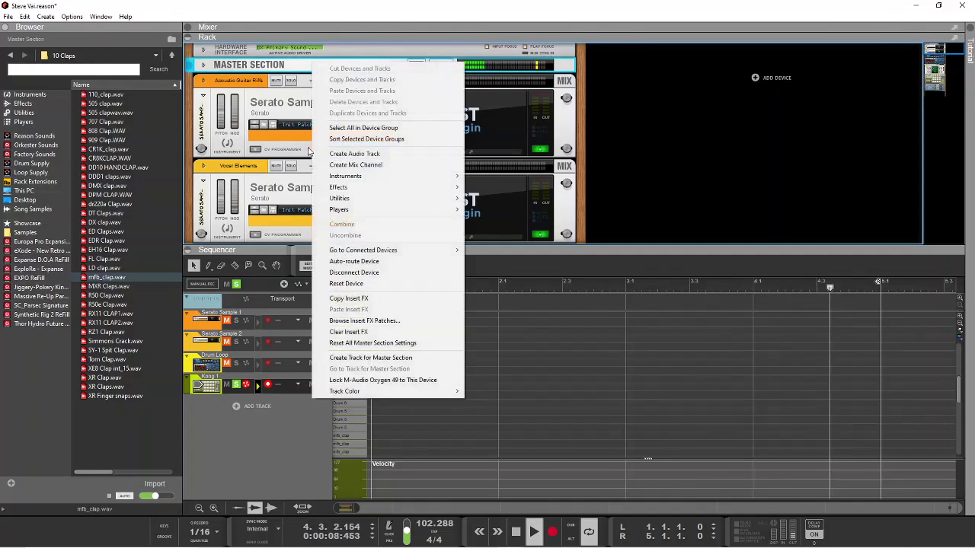
mouse_move(343, 188)
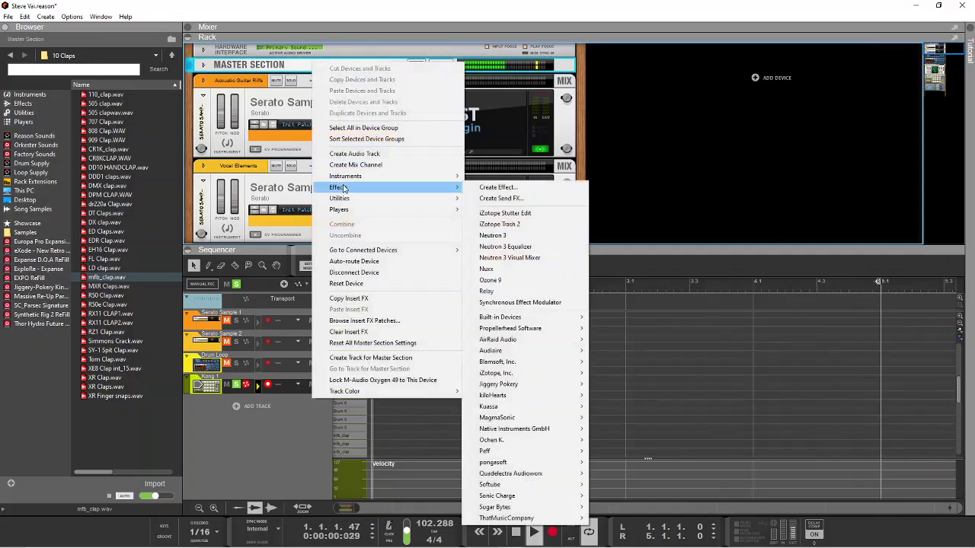
click(488, 224)
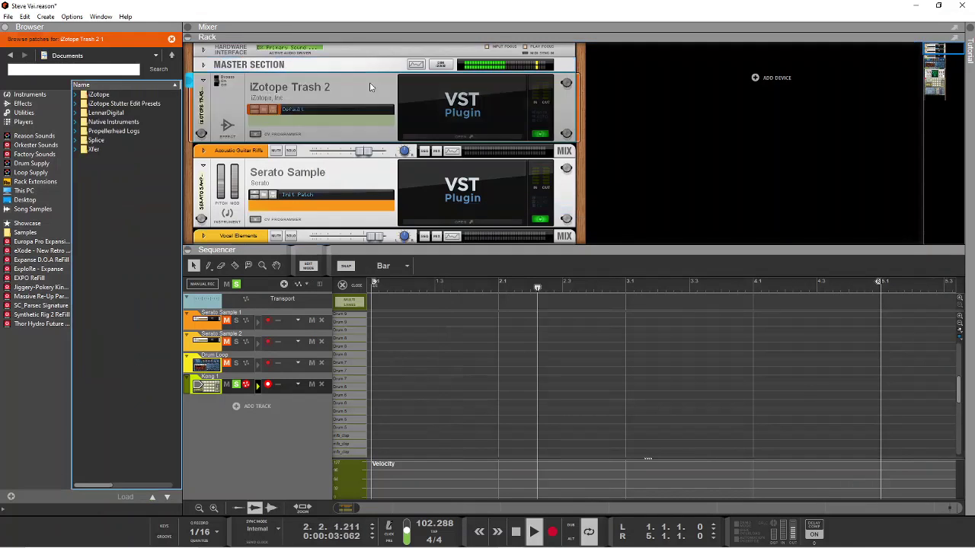
Step: Add two Nuxx effects to the Master Section, above iZotope Trash 2
right_click(353, 70)
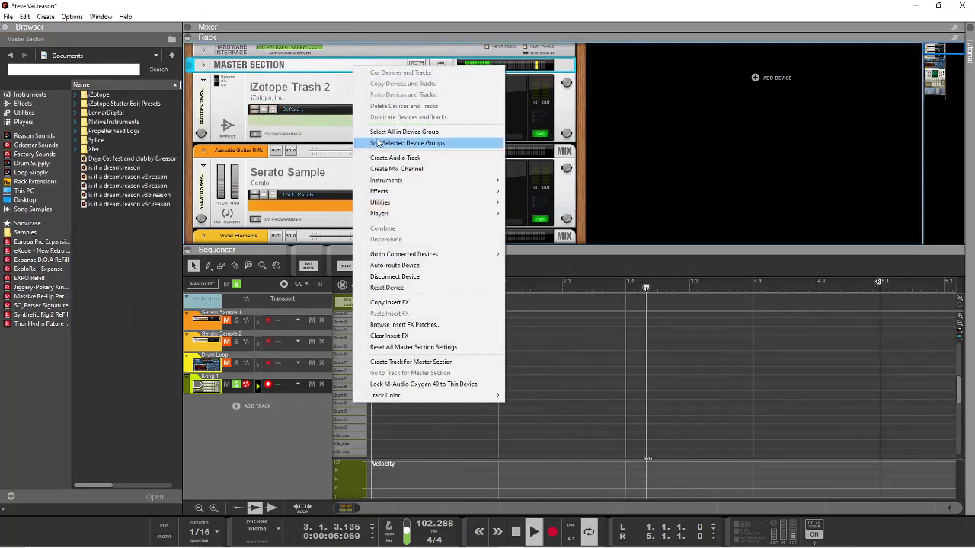
mouse_move(403, 191)
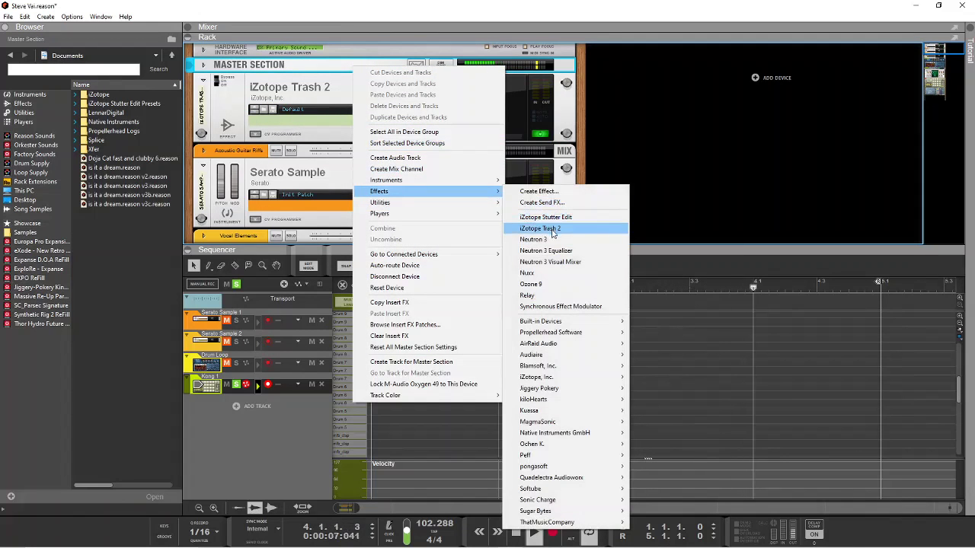
click(531, 273)
click(391, 64)
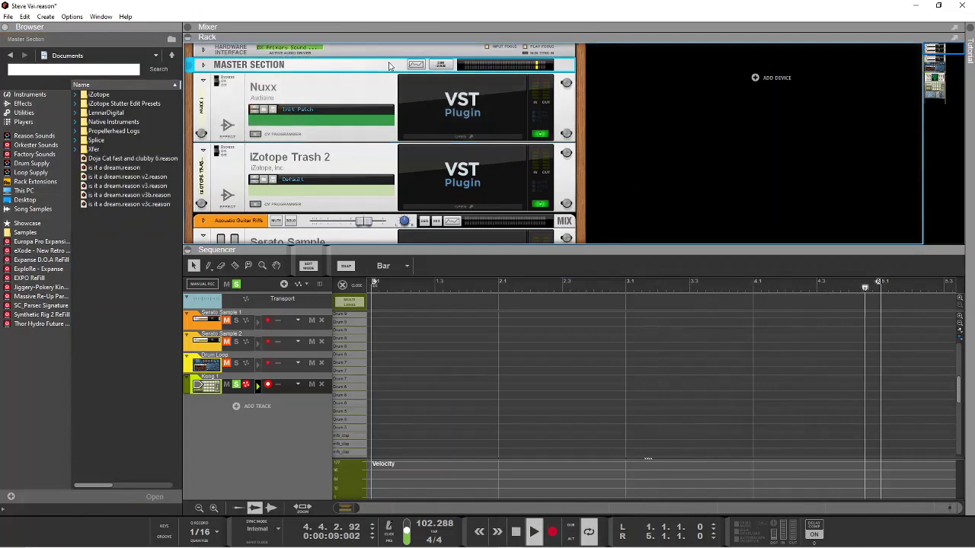
right_click(391, 63)
mouse_move(447, 191)
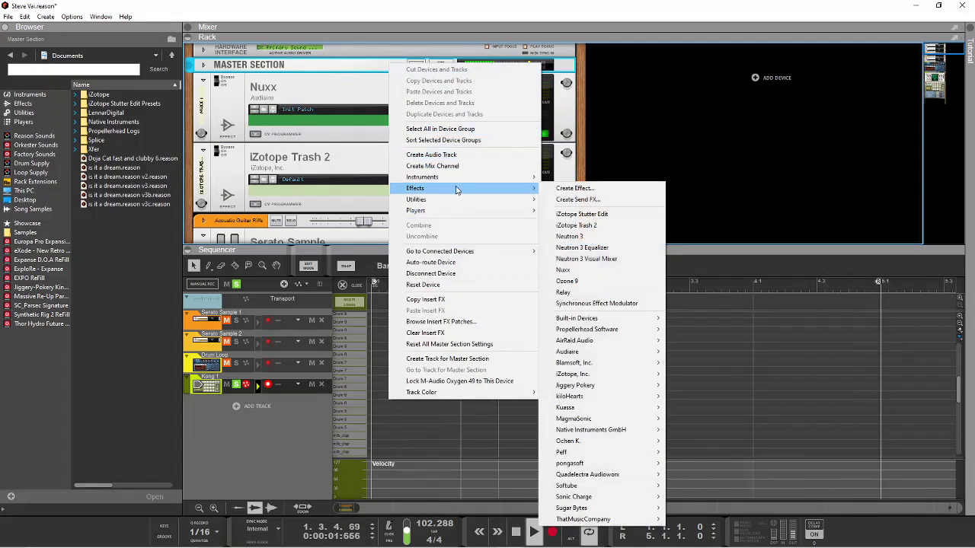
click(580, 274)
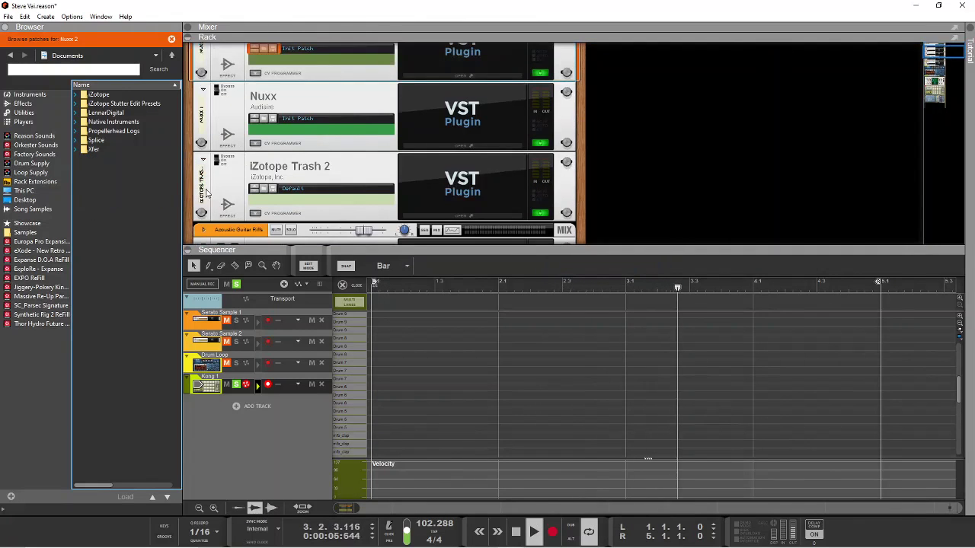
Step: Rename the iZotope Trash 2 device in the rack to "Trash 2"
click(203, 193)
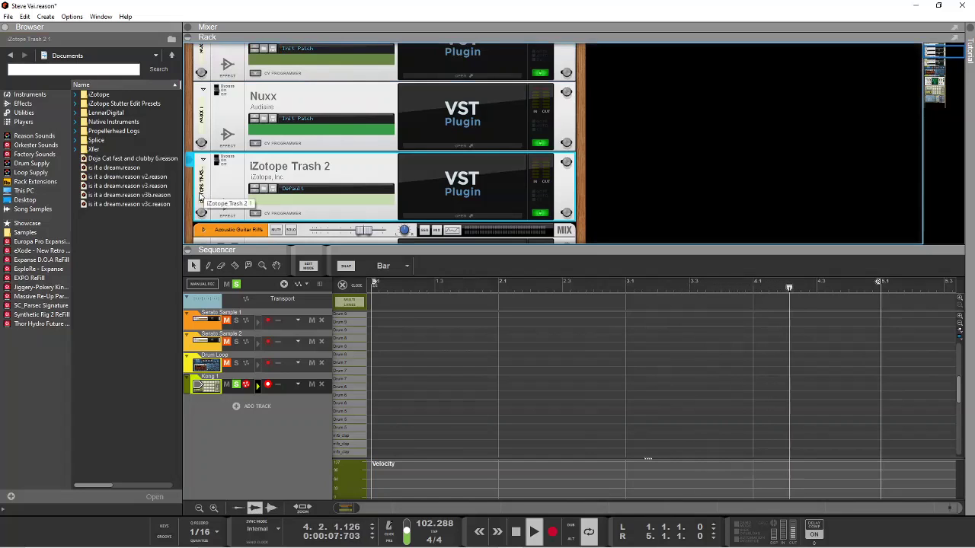
double_click(201, 197)
text(Trash 2)
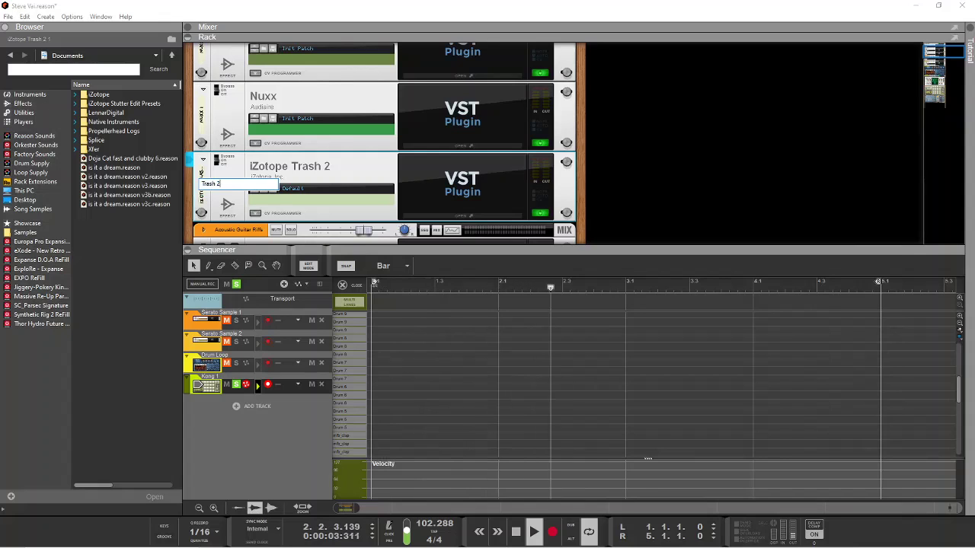
key(Return)
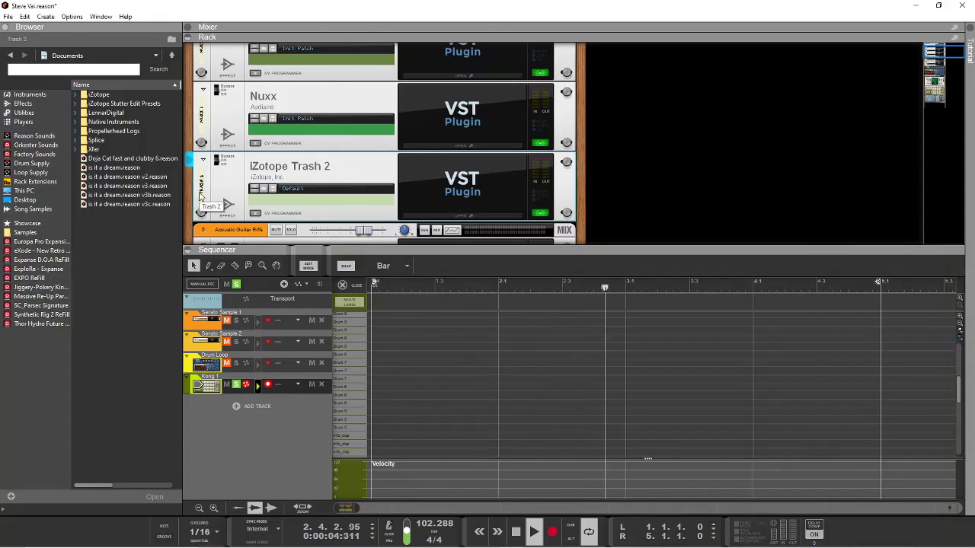
Step: Rename the Nuxx device directly above iZotope Trash 2 to "Reverb Big"
double_click(203, 119)
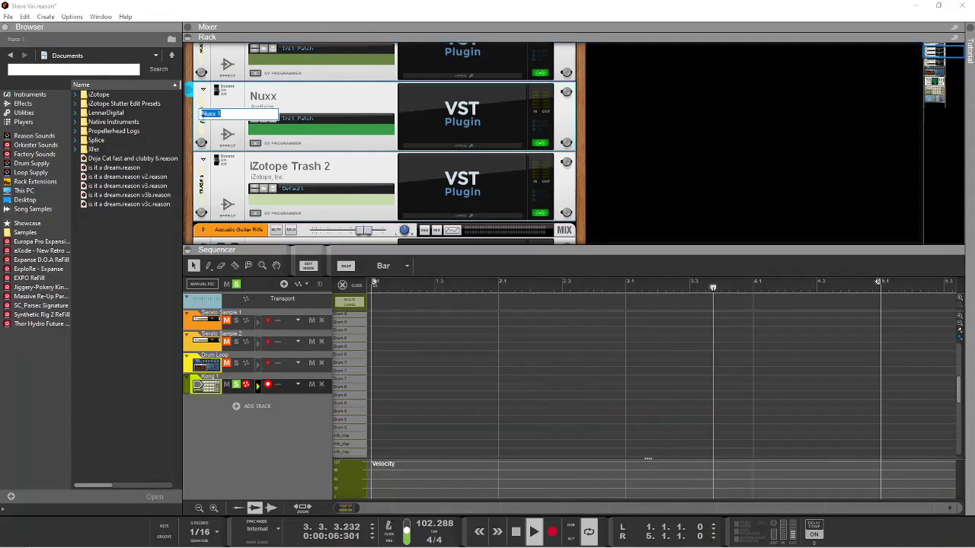
text(Rever)
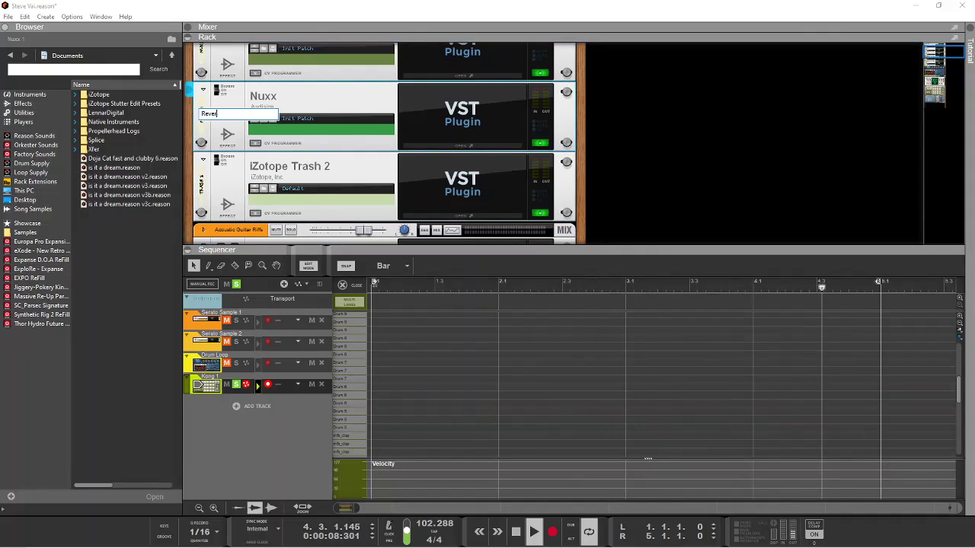
text(b Big)
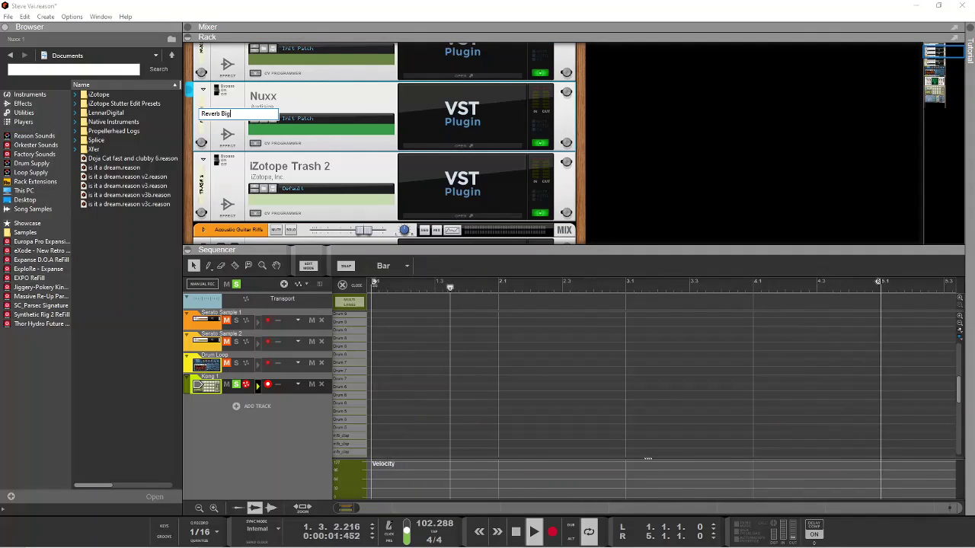
key(Return)
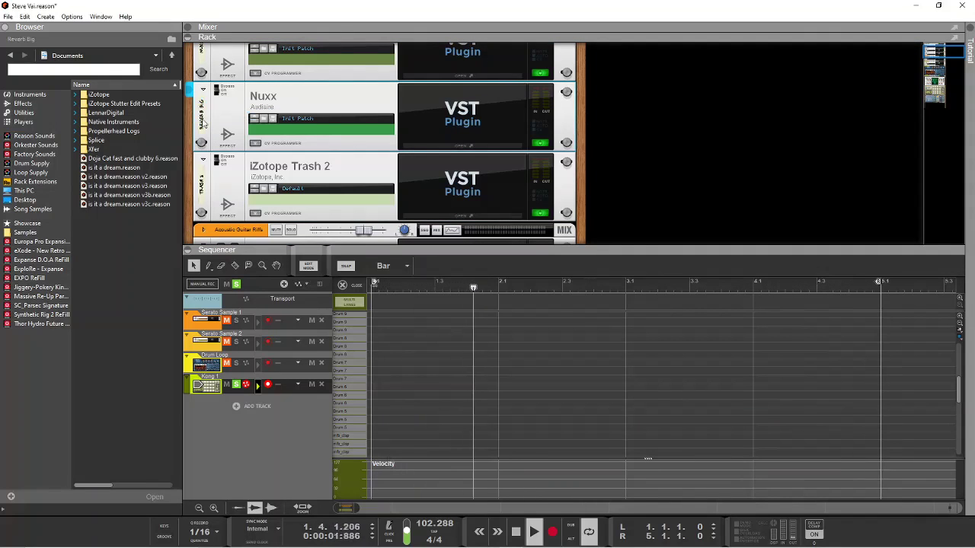
Step: Rename the uppermost Nuxx device, directly below the Master Section, to "Delay"
scroll(261, 139, up, 2)
click(204, 112)
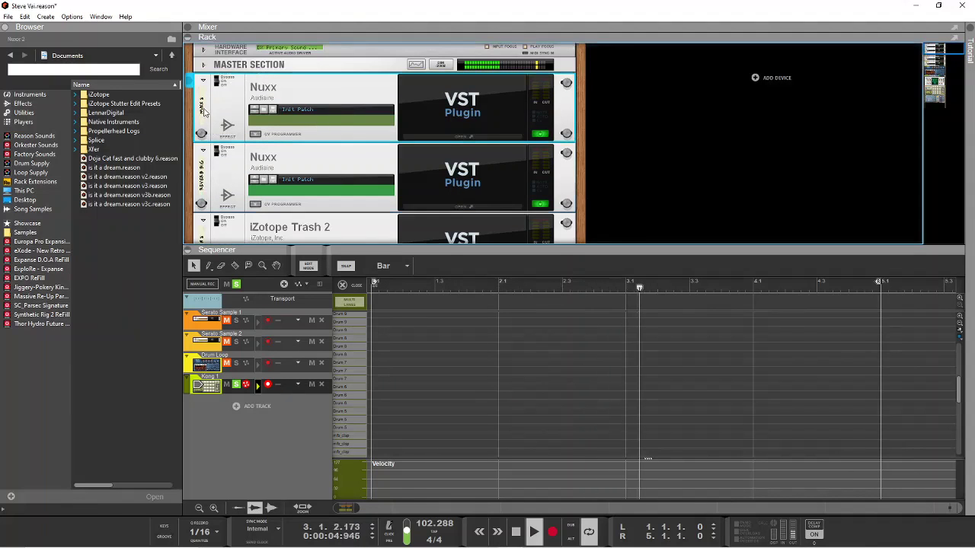
double_click(204, 112)
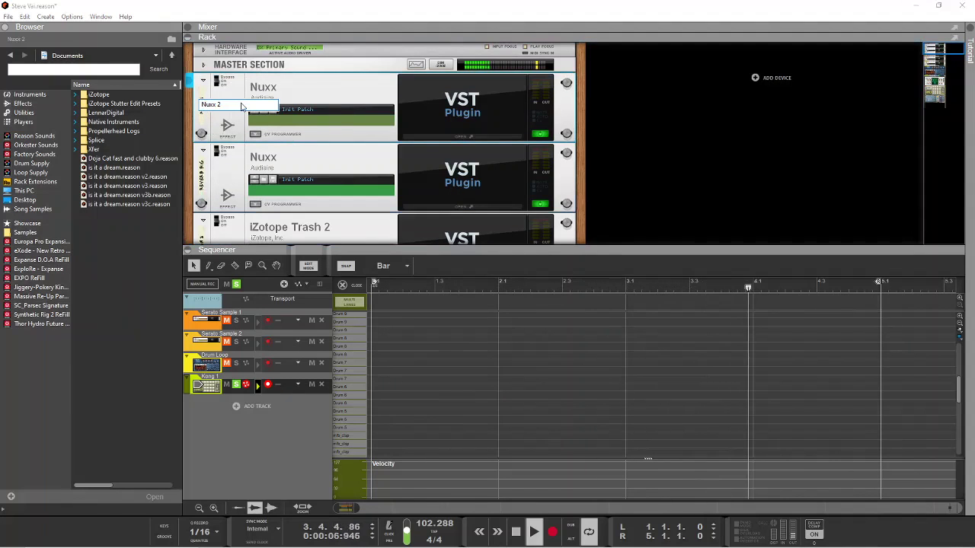
key(ctrl+a)
text(Delay)
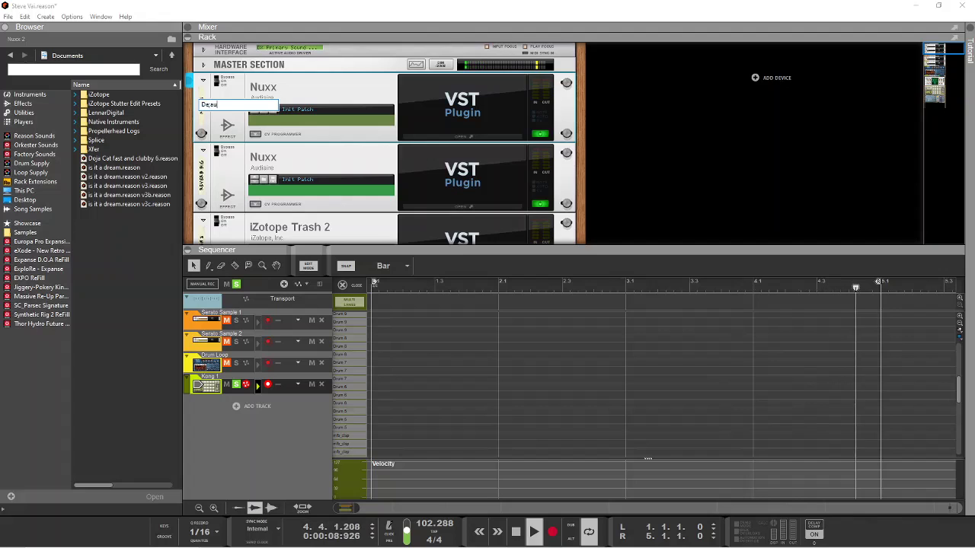
key(Return)
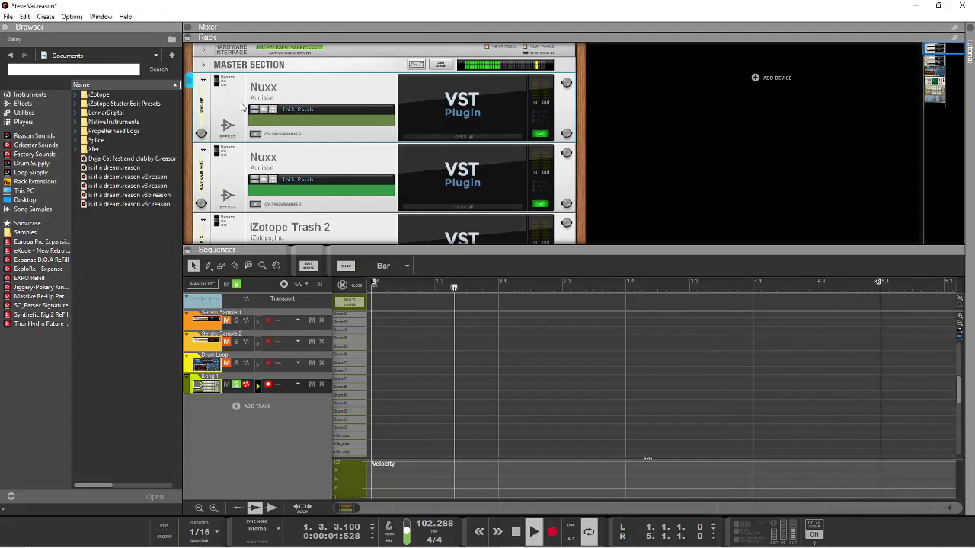
Step: Load the Large Hall[SR] preset from the Reverb bank into the Reverb Big Nuxx
scroll(279, 150, down, 1)
scroll(279, 150, down, 1)
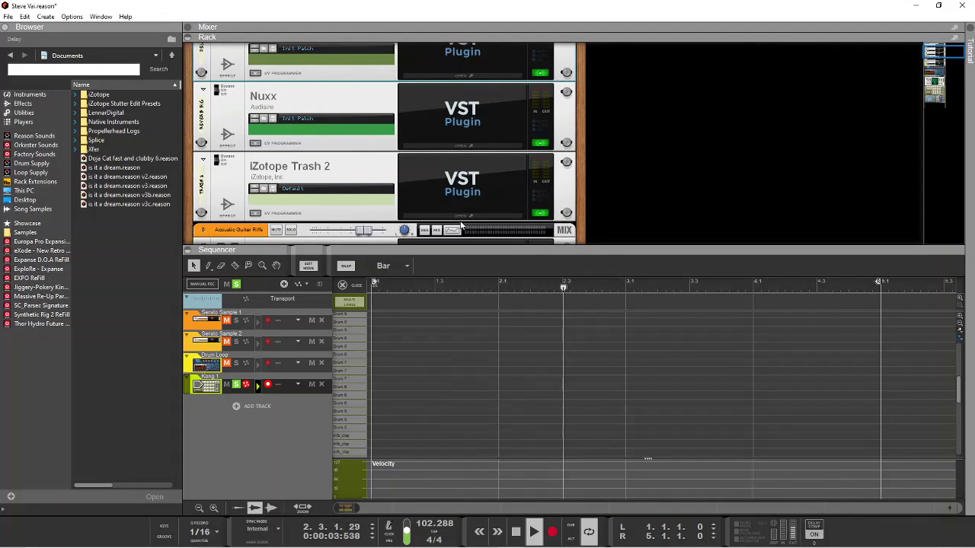
click(430, 146)
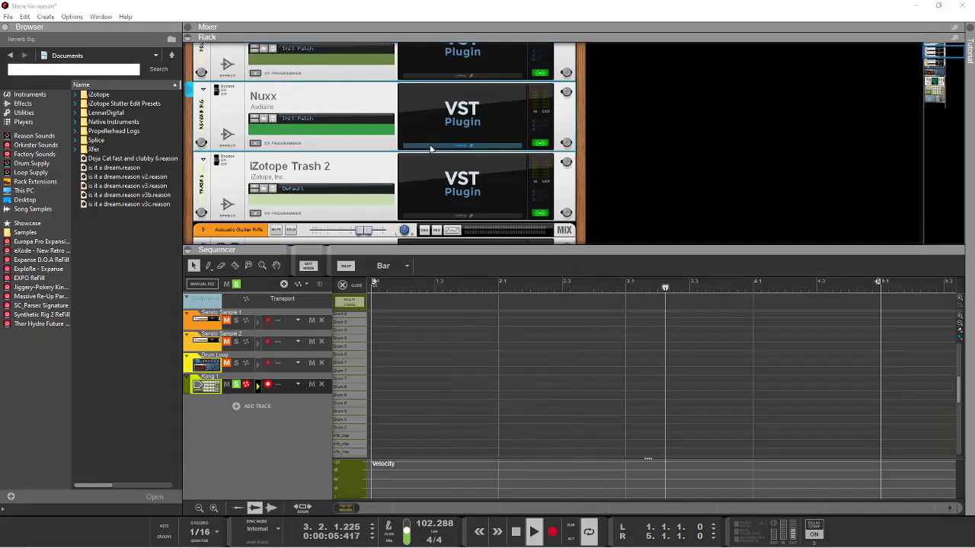
click(121, 108)
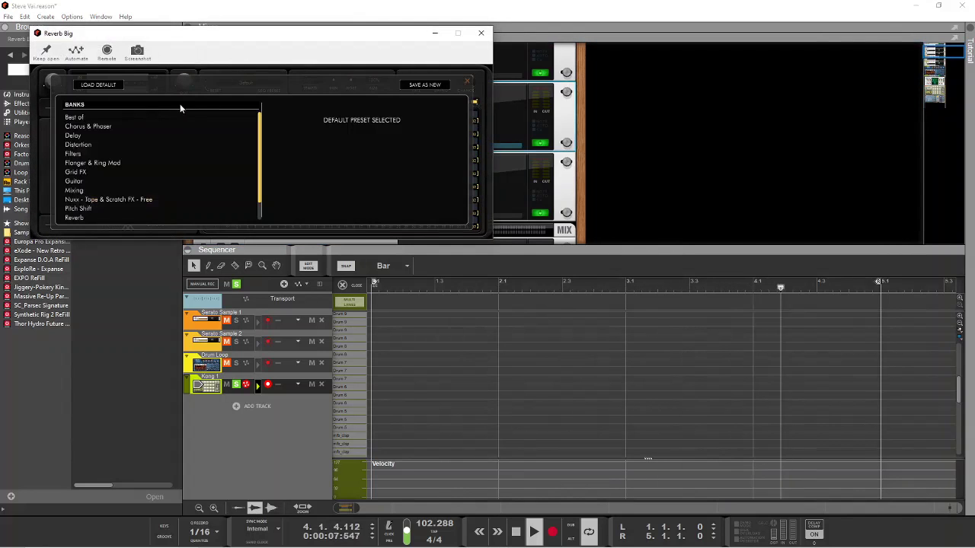
scroll(218, 174, down, 1)
click(84, 197)
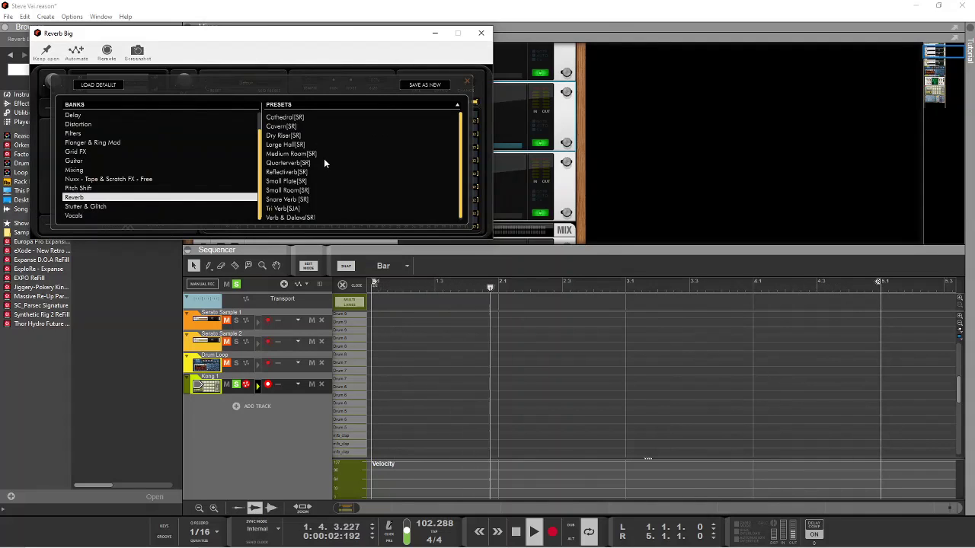
scroll(312, 196, down, 1)
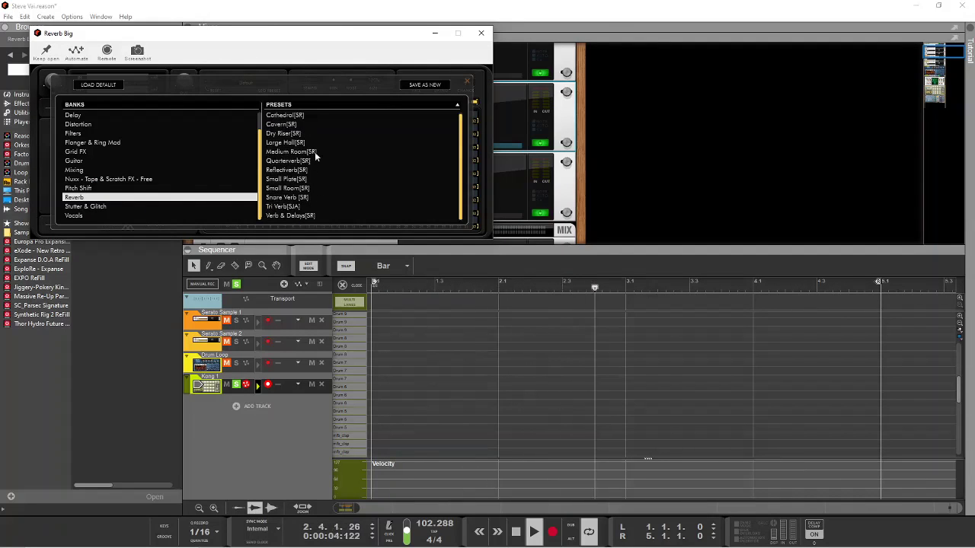
click(298, 143)
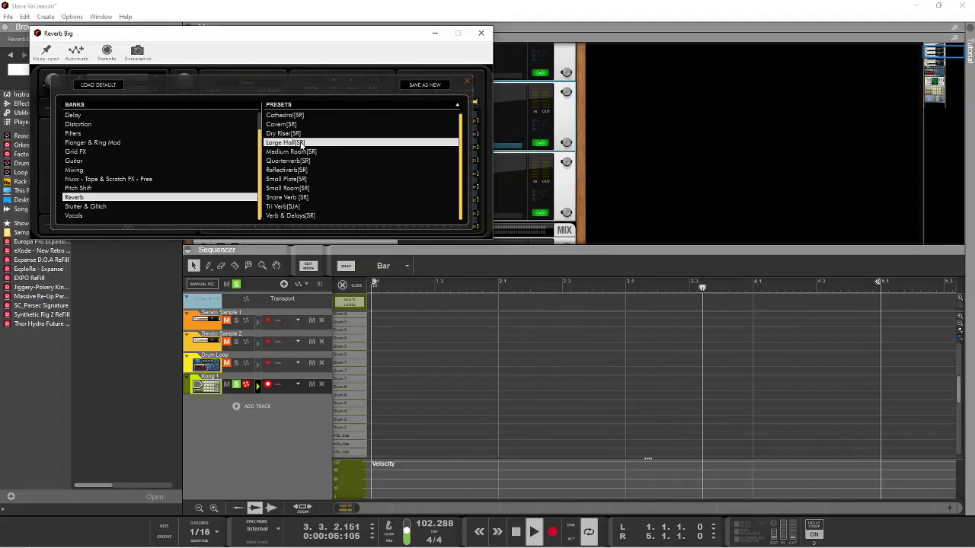
click(467, 82)
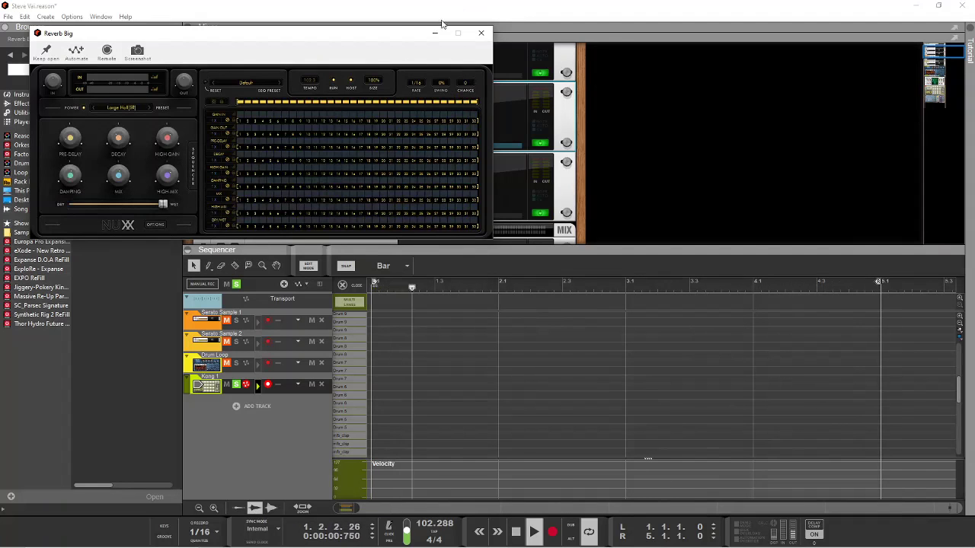
Step: Show the mixer and enable sends 2 and 3 on the Kong 1 channel to feed the reverb and delay
drag(400, 37, 460, 98)
drag(594, 37, 670, 291)
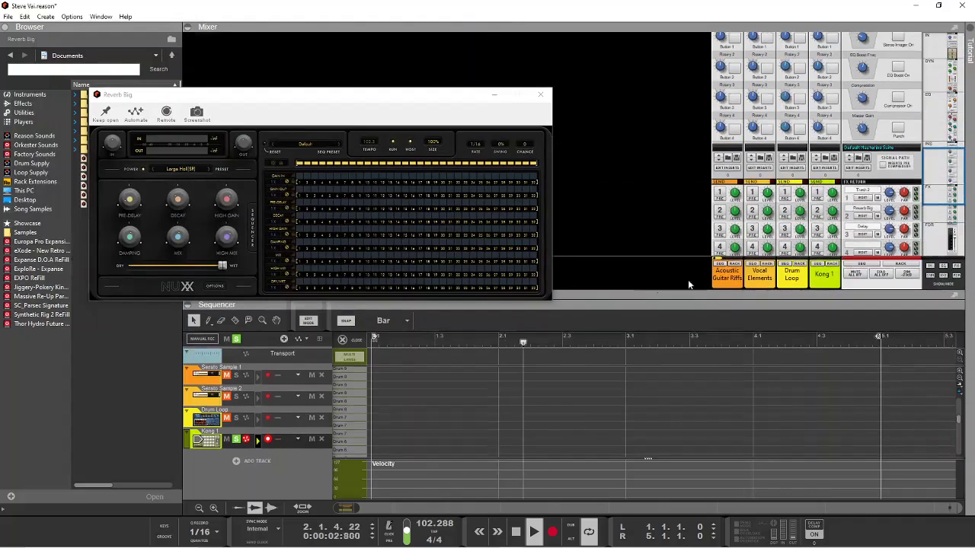
scroll(845, 256, down, 5)
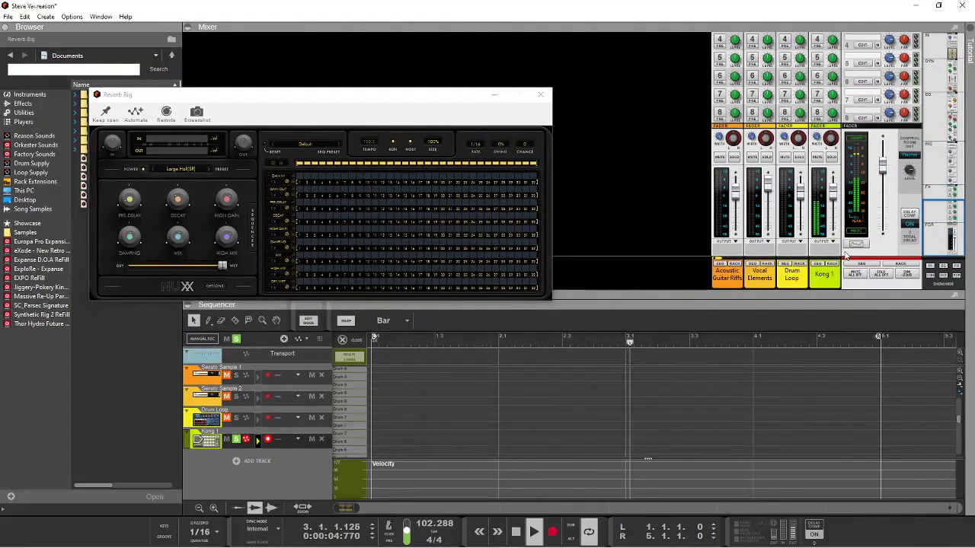
scroll(845, 256, up, 3)
click(816, 95)
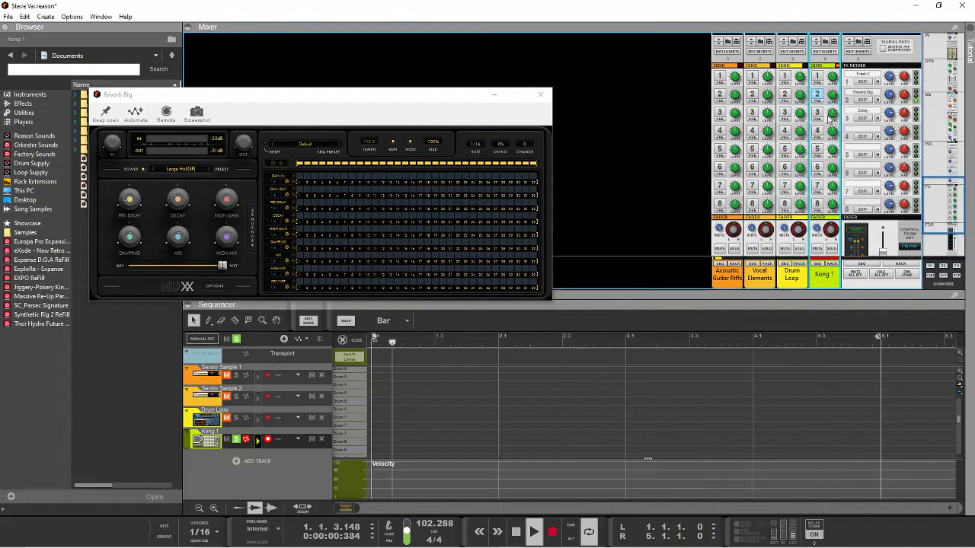
click(819, 113)
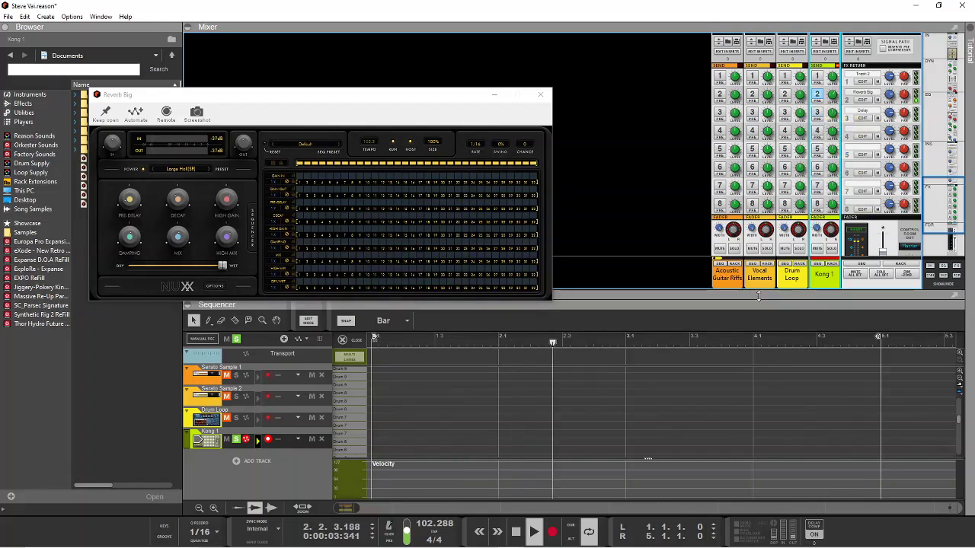
Step: Return to the rack, move the Reverb Big plugin window off the devices and close it
key(F6)
drag(435, 94, 824, 176)
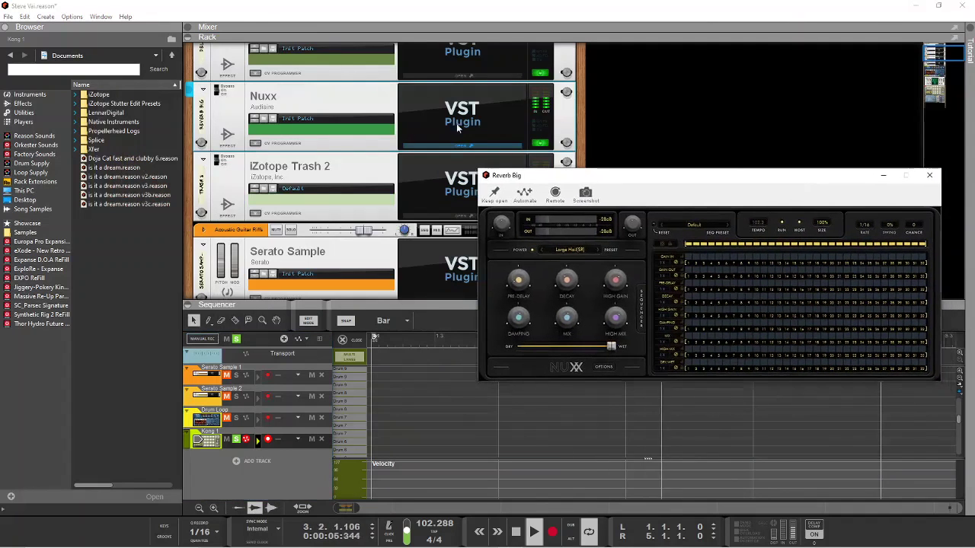
click(435, 145)
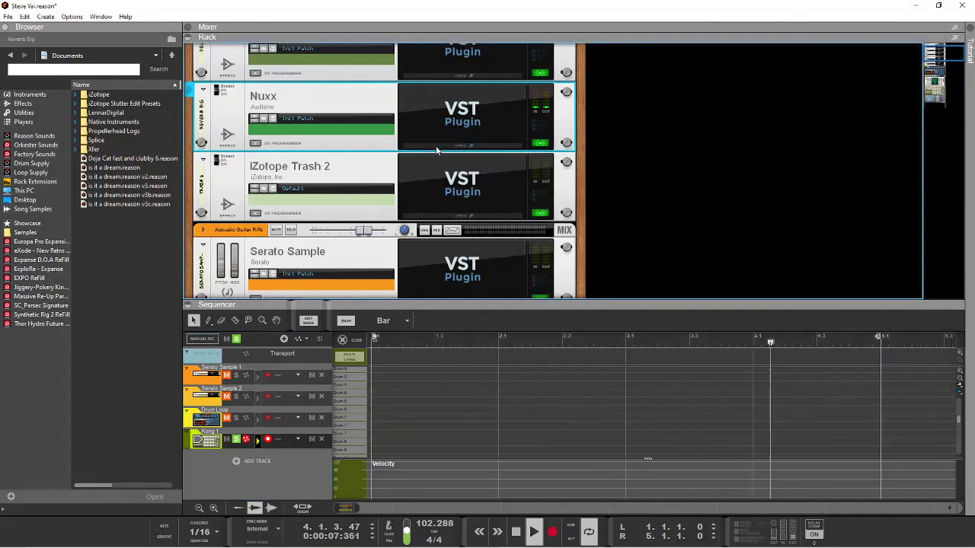
Step: Load the Free Echo 1[SR] preset from the Delay bank into the Delay Nuxx, raise its wet mix and close the plugin window
scroll(440, 144, up, 2)
click(438, 136)
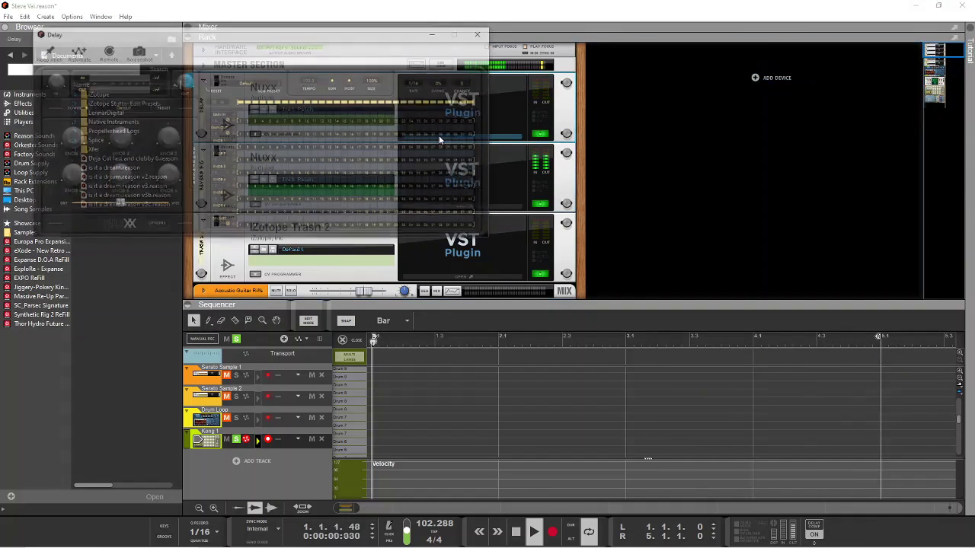
click(118, 107)
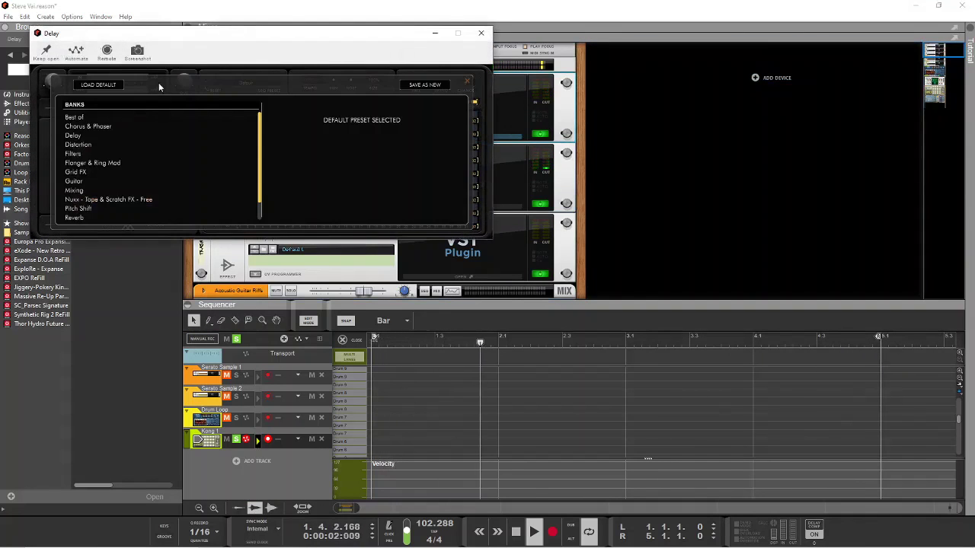
click(85, 136)
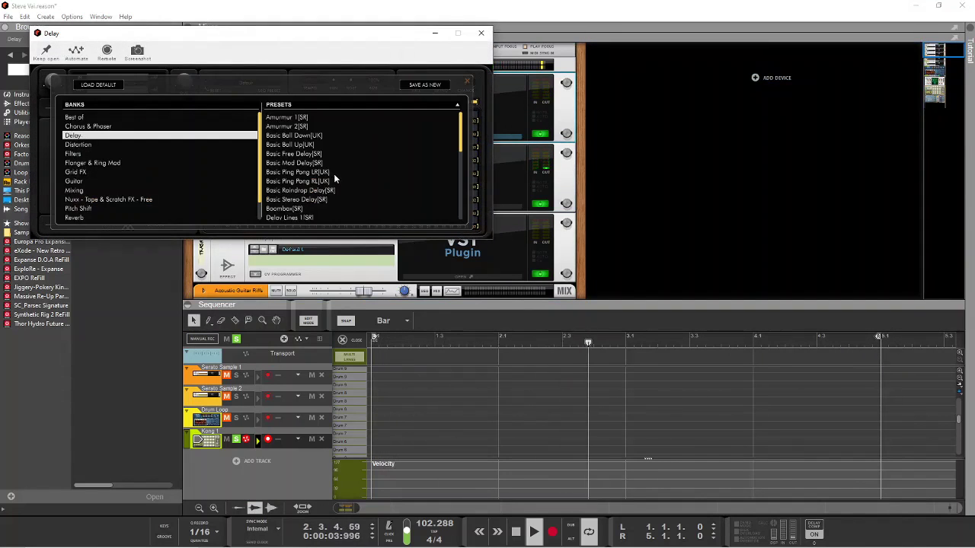
scroll(333, 174, down, 2)
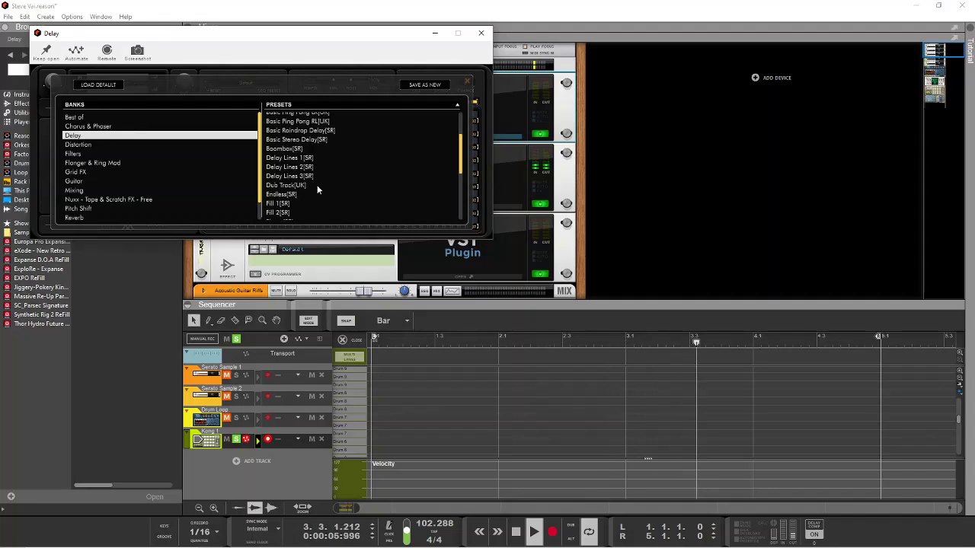
scroll(317, 187, down, 3)
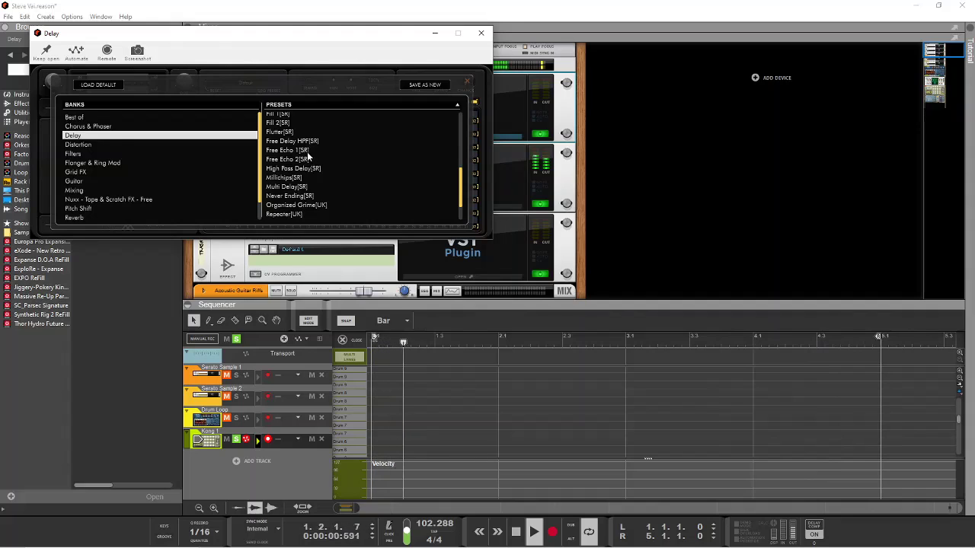
click(307, 152)
click(467, 83)
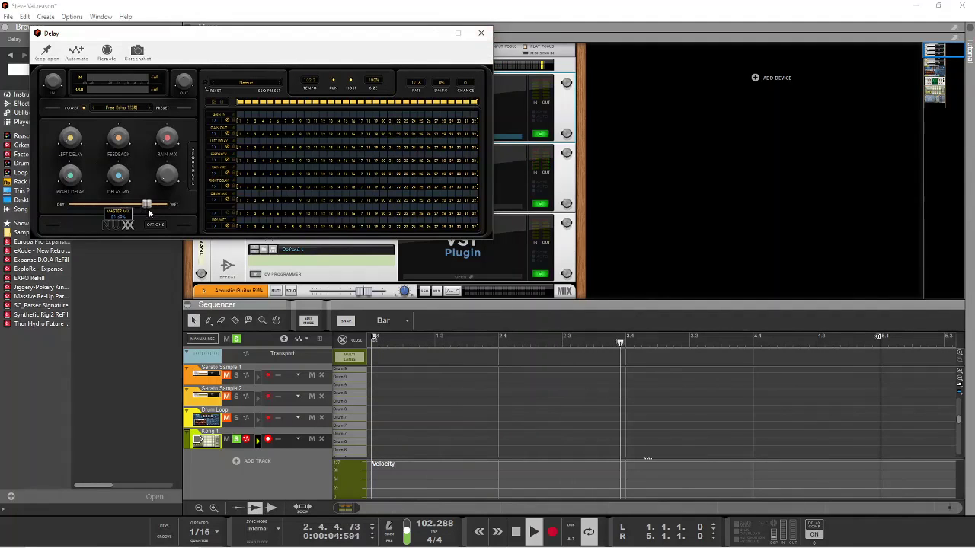
click(481, 33)
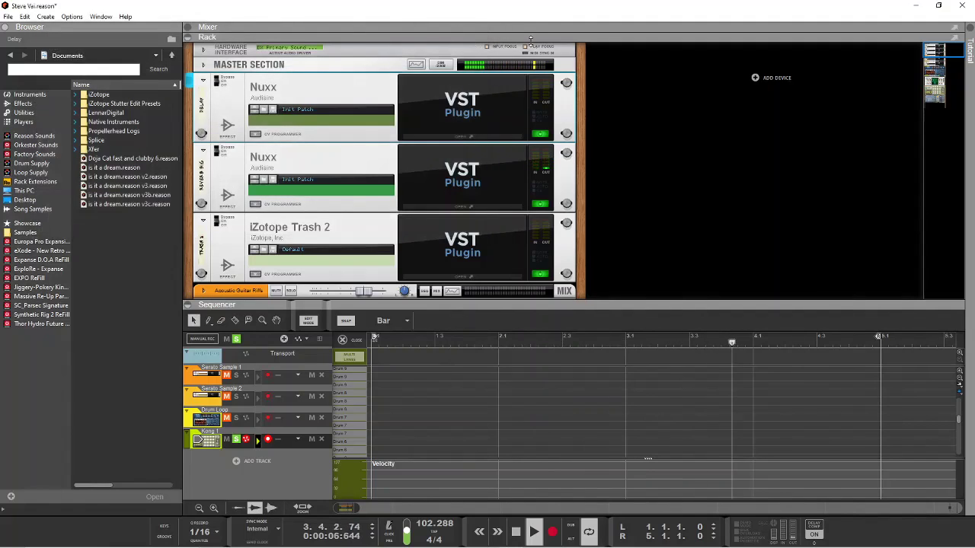
Step: Show the mixer and enable sends 3 and 1 on the Kong 1 channel to feed the delay and the Trash 2 distortion
drag(457, 37, 457, 431)
scroll(875, 289, down, 3)
scroll(874, 290, up, 1)
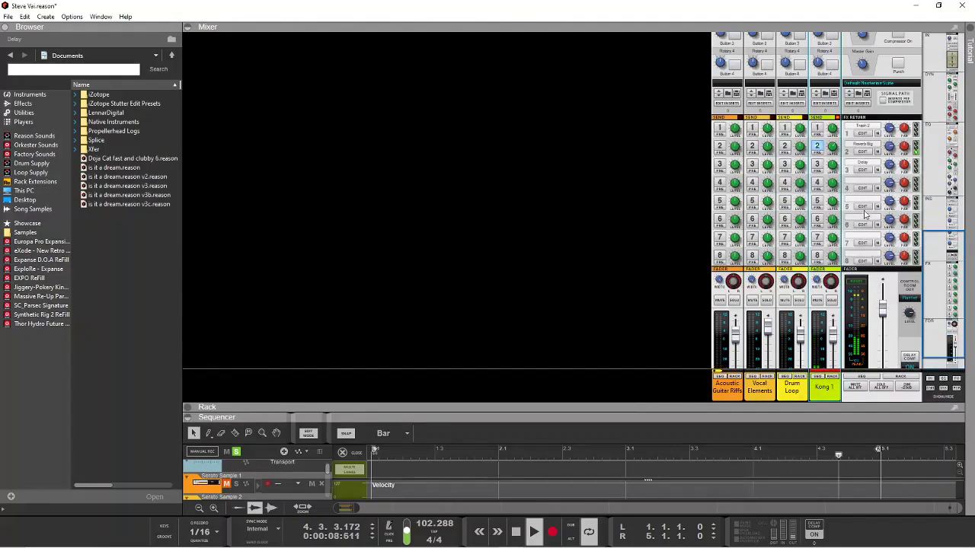
click(818, 165)
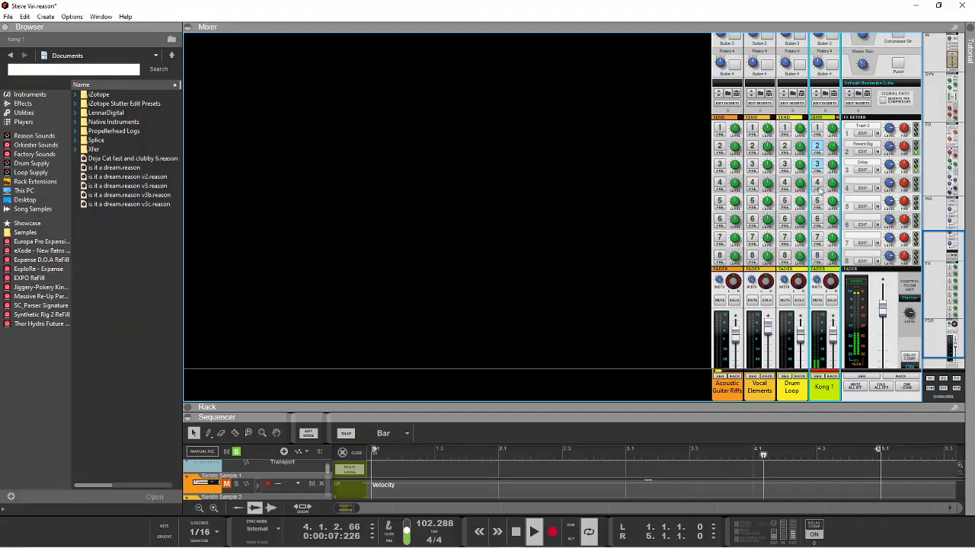
click(817, 130)
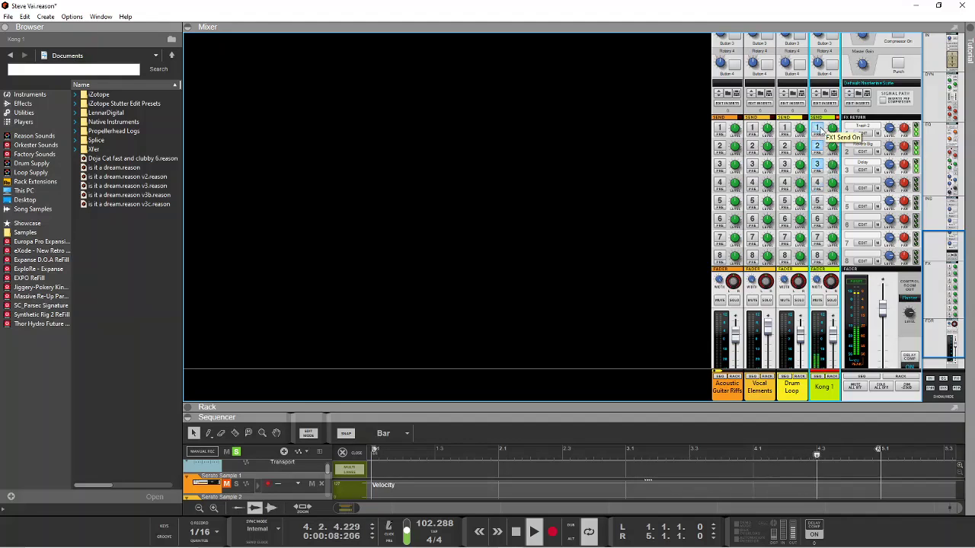
Step: Return to the rack, load the Bold Swingin' preset from the Percussive folder into iZotope Trash 2 and close its window
click(775, 408)
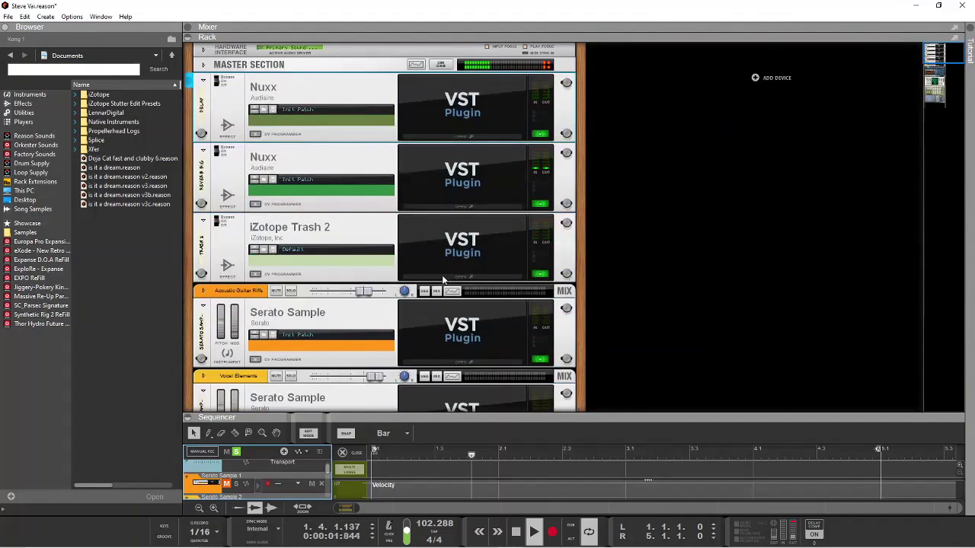
click(457, 278)
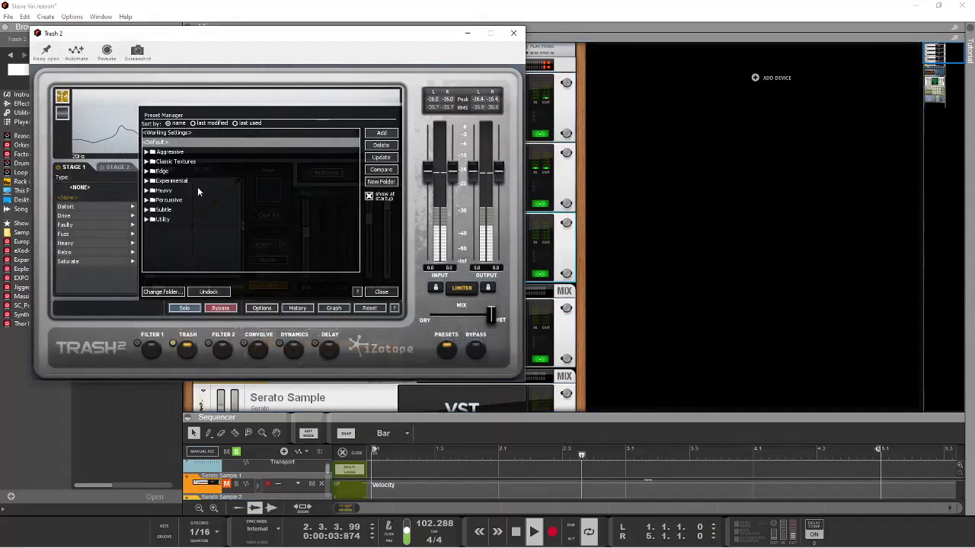
click(170, 201)
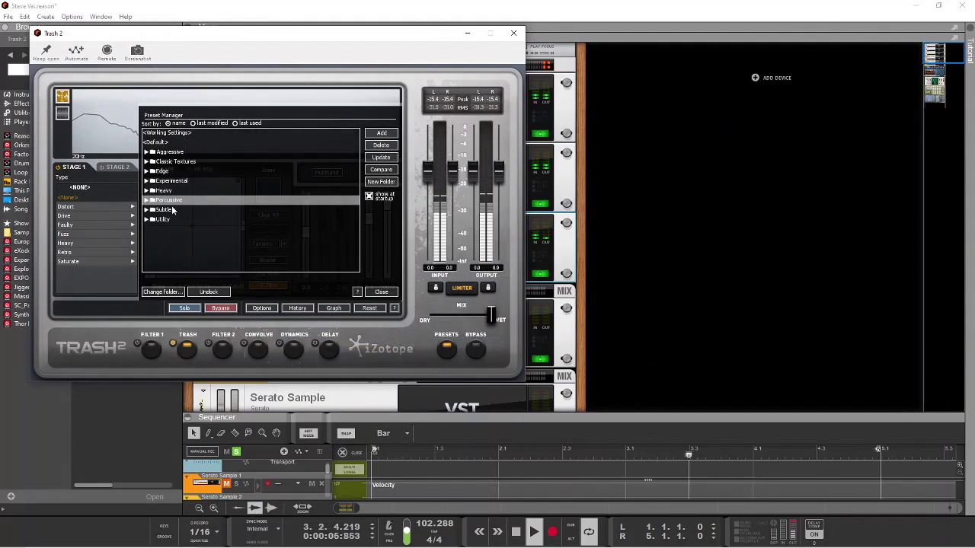
double_click(169, 201)
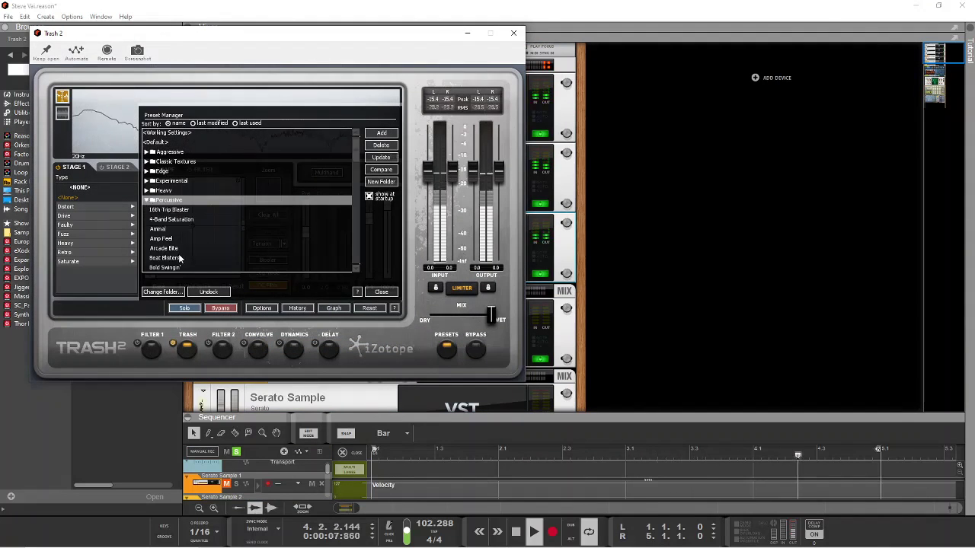
scroll(218, 244, down, 1)
click(218, 240)
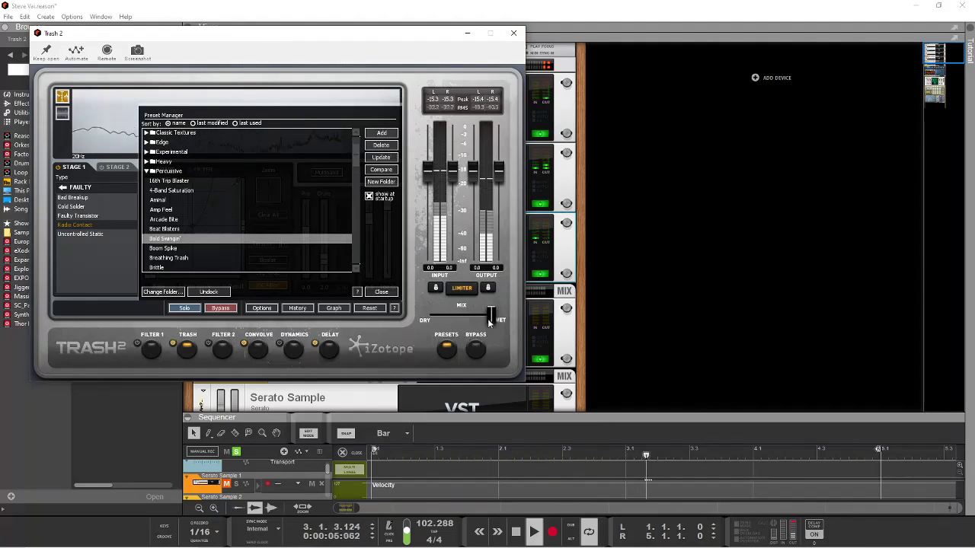
click(514, 33)
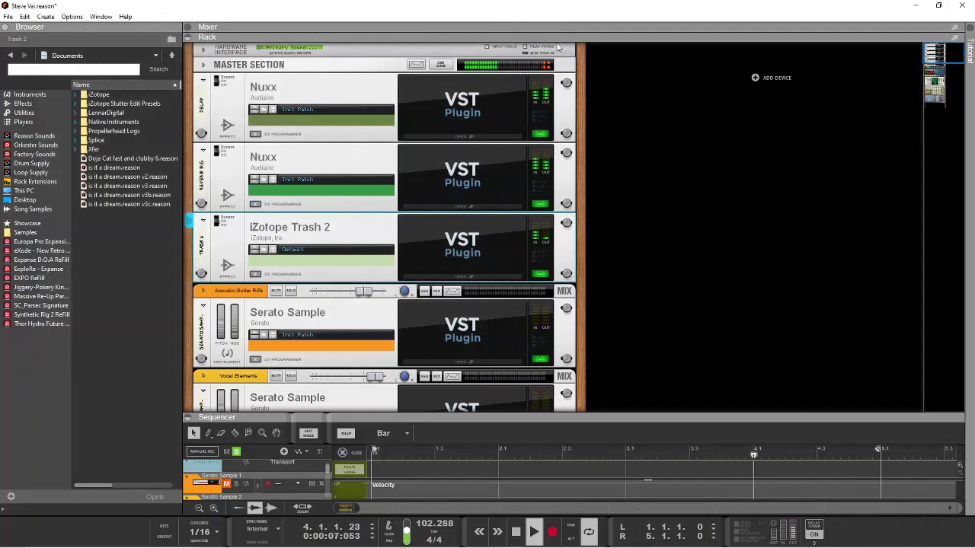
Step: In the mixer, solo the Kong 1 channel and switch off its sends 2 and 1 to isolate the delay
drag(533, 35, 533, 411)
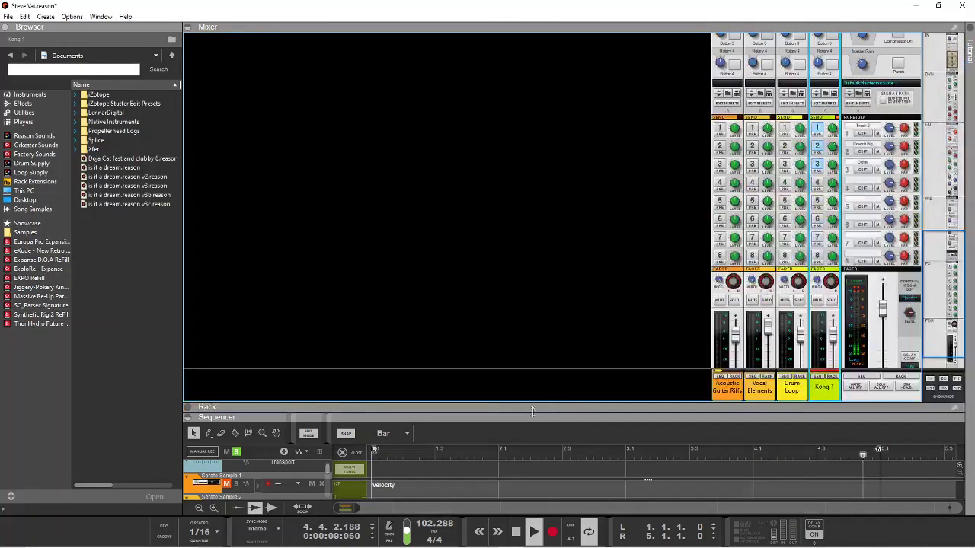
scroll(835, 111, down, 2)
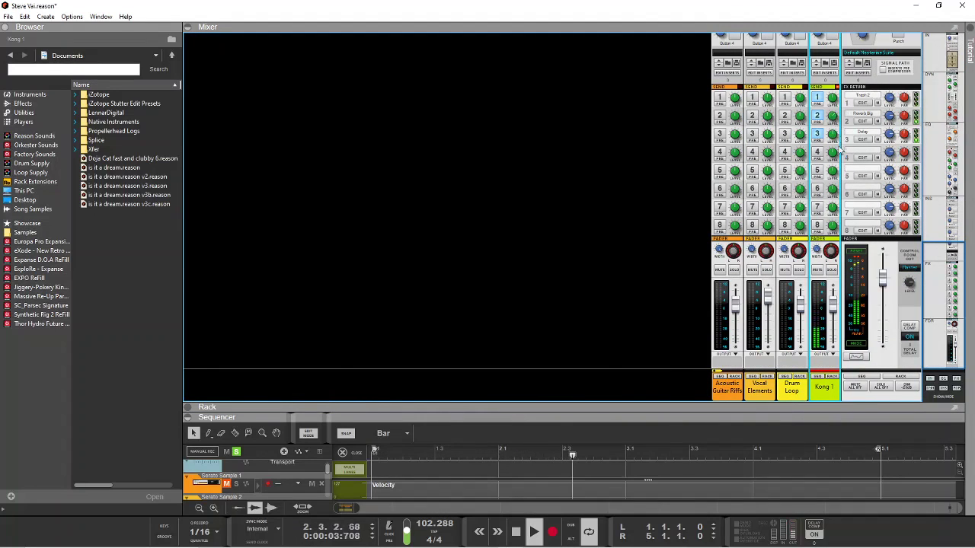
click(831, 270)
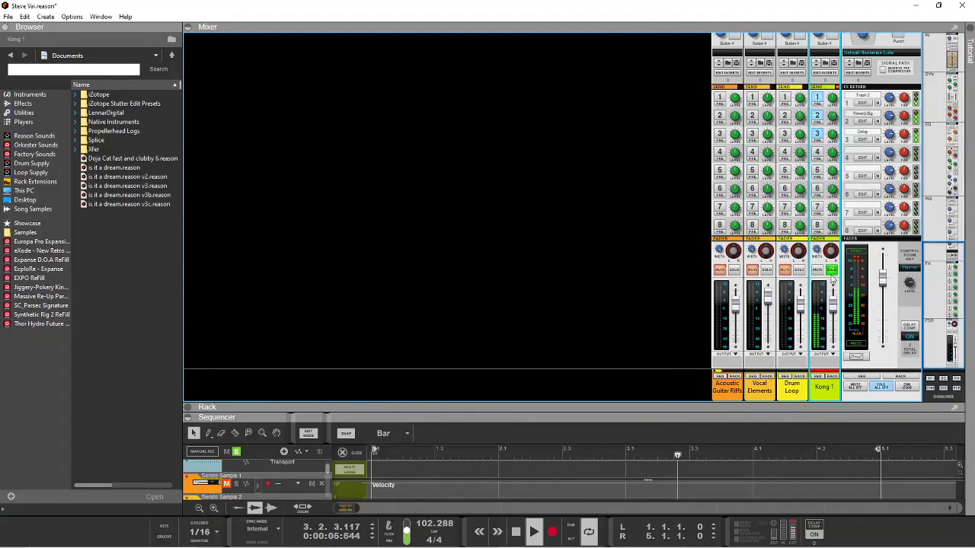
click(819, 115)
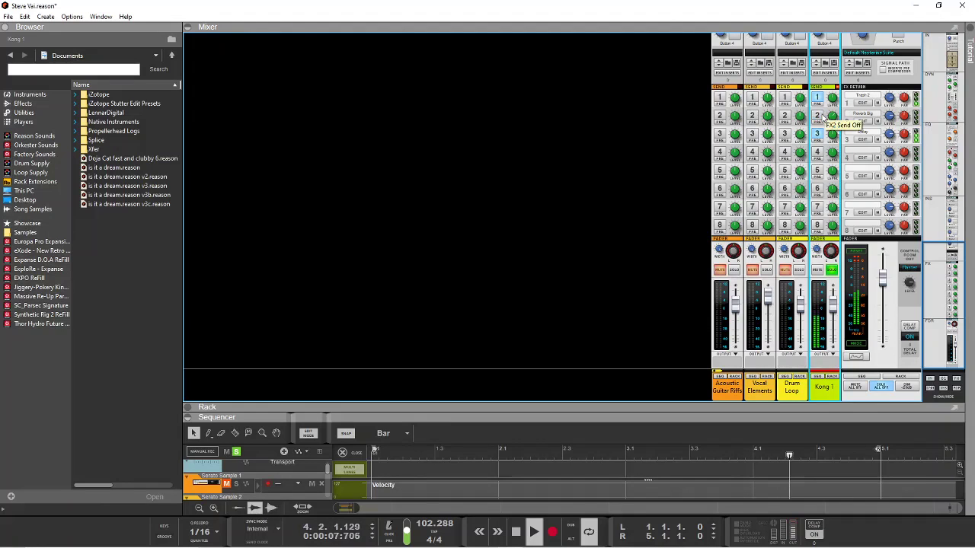
click(819, 98)
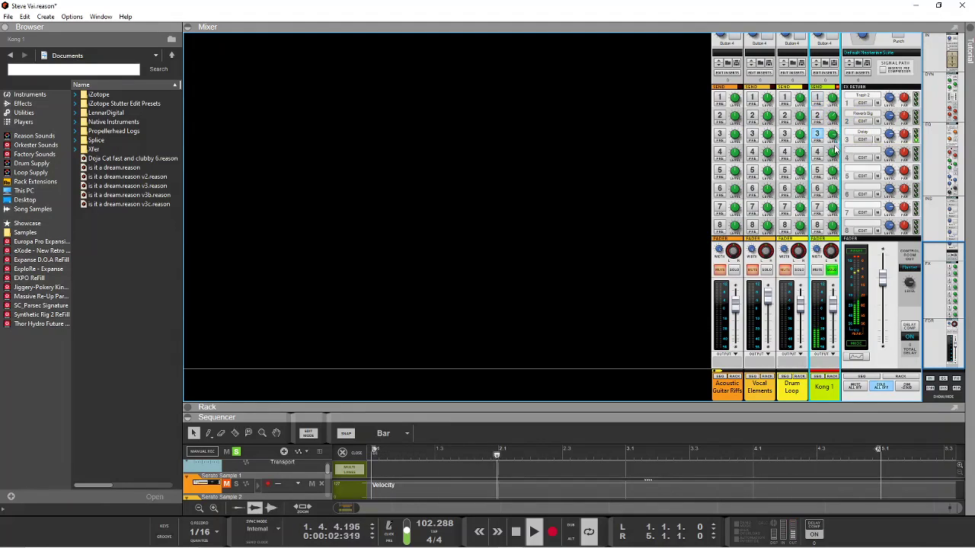
Step: Lower Kong 1's delay send level to about -11.23 dB and re-enable its reverb send at about -16.54 dB
mouse_move(834, 142)
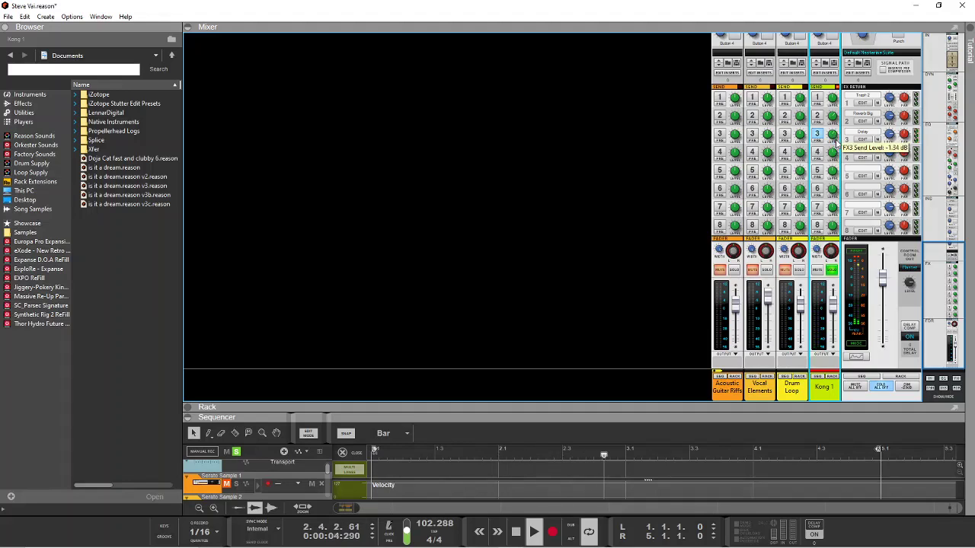
scroll(836, 140, down, 2)
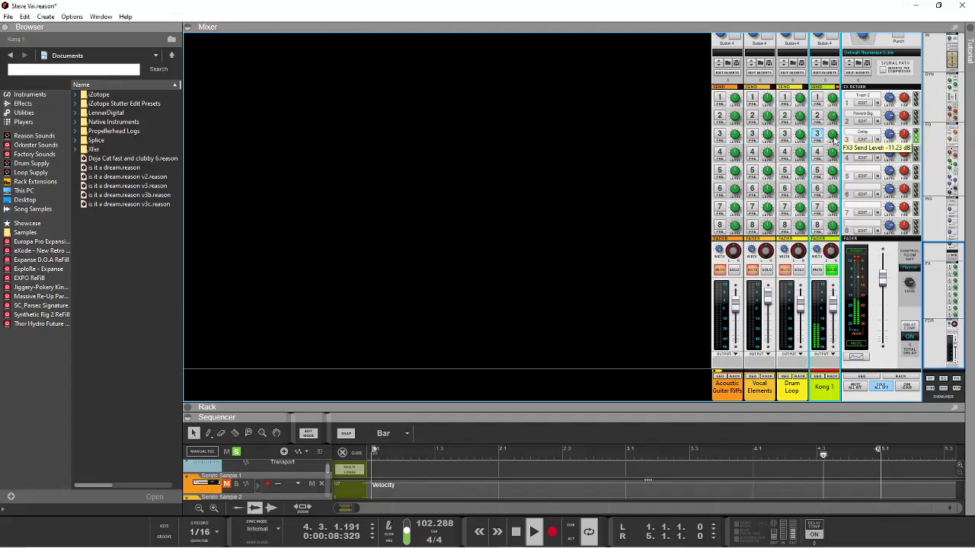
click(818, 115)
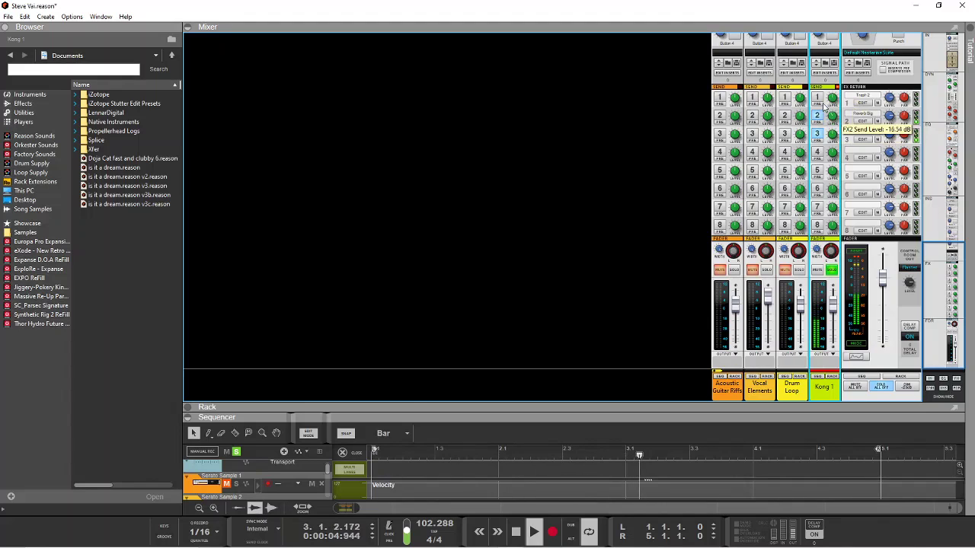
Step: Re-enable send 1 on Kong 1, raise its distortion send level and turn off the channel's solo
click(817, 98)
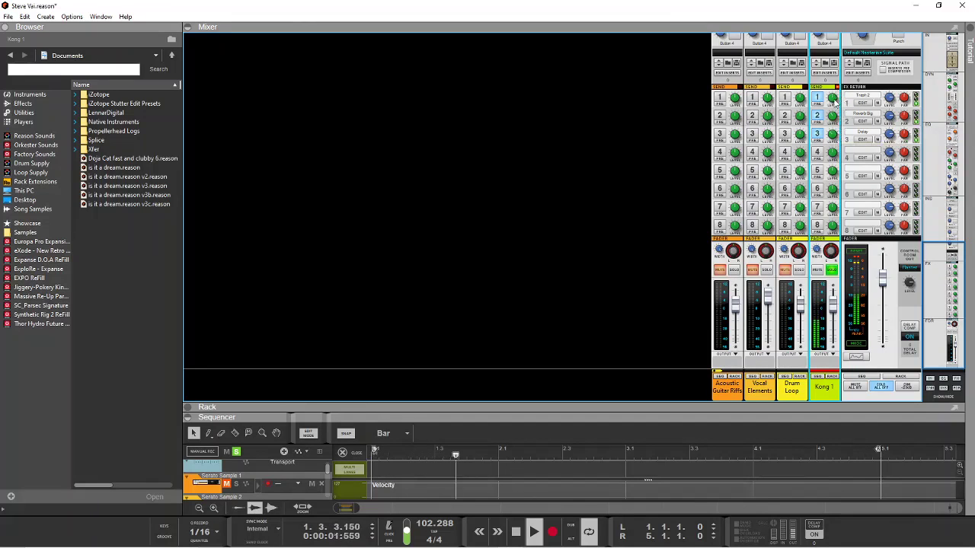
mouse_move(834, 105)
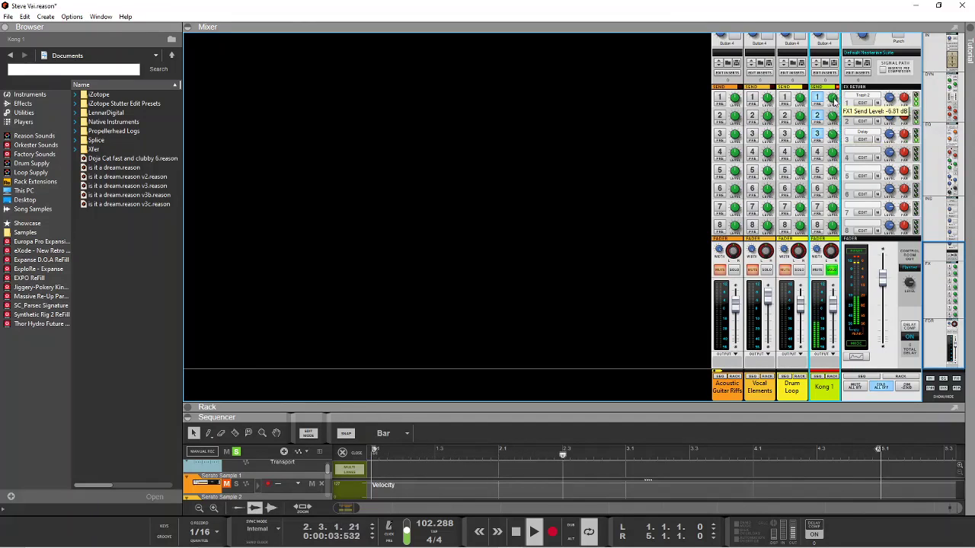
scroll(833, 99, up, 5)
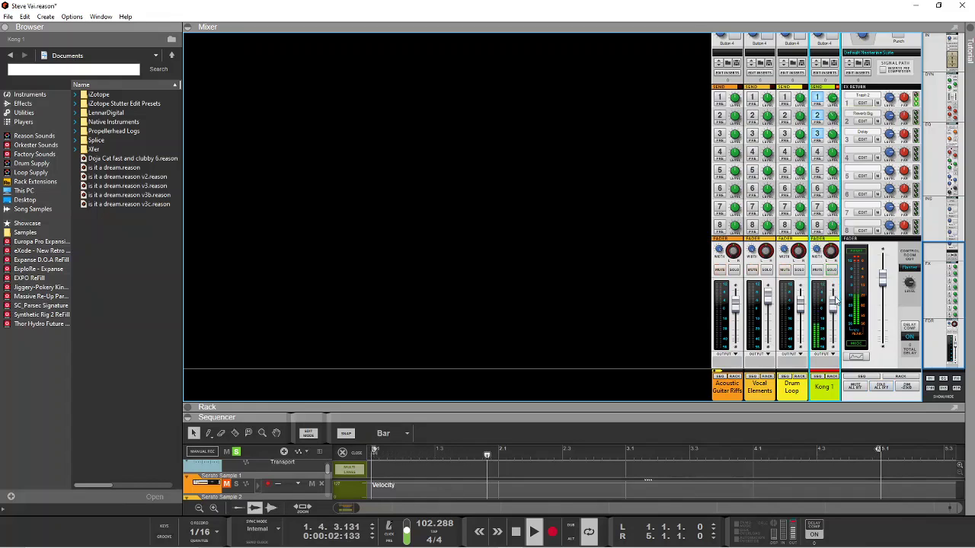
Step: Stop playback, clear the track solo and mutes in the sequencer, and play the full mix from the song start
key(space)
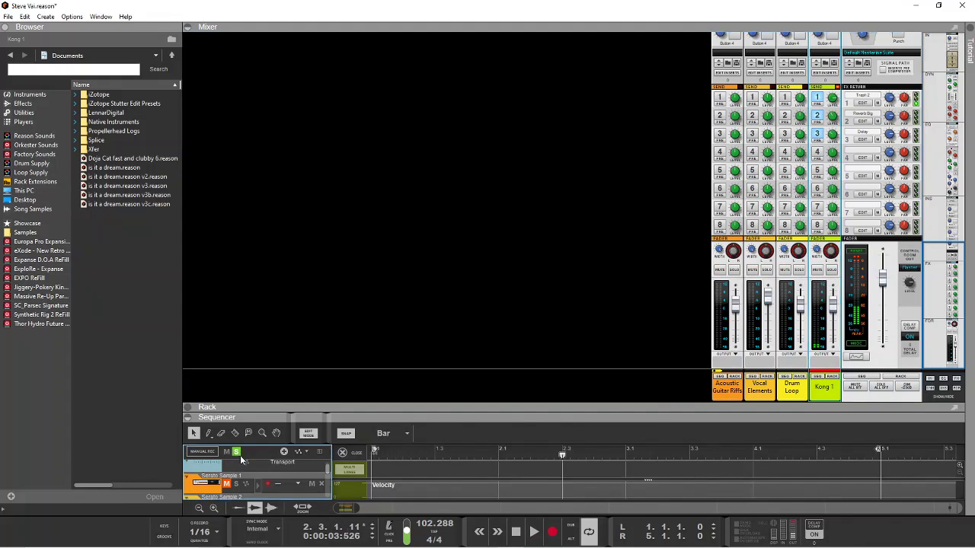
click(516, 532)
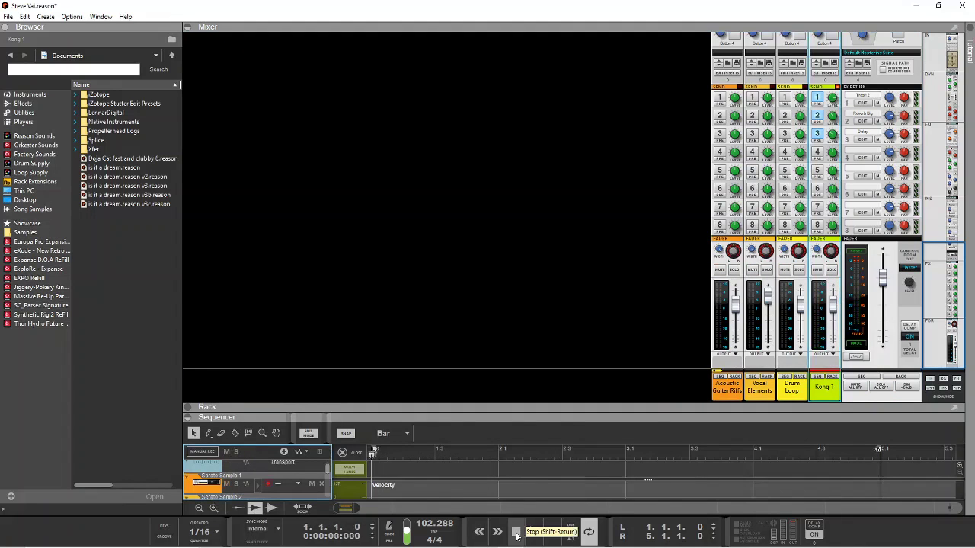
click(534, 532)
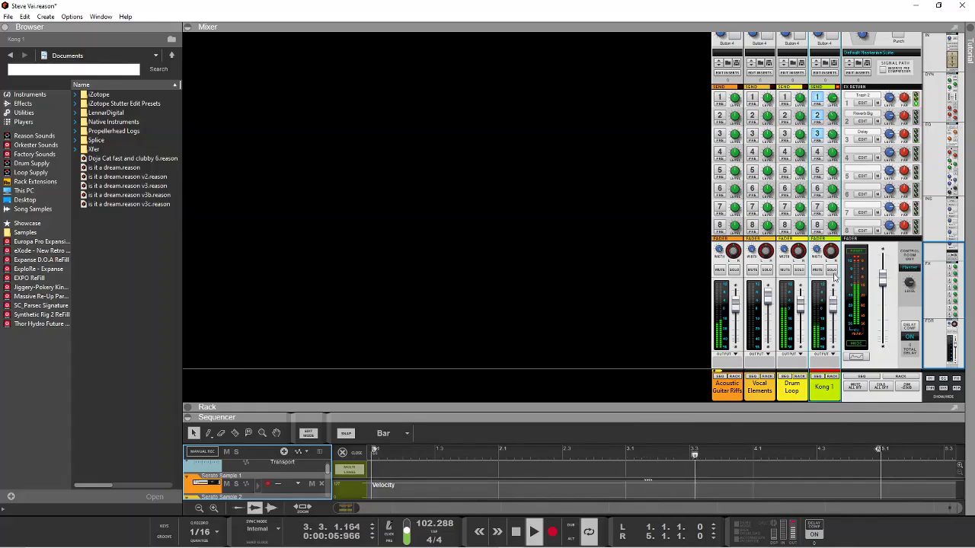
Step: Rebalance Kong 1's sends with distortion at about -34.12 dB, reverb at about -12.04 dB and the delay send switched off
click(835, 99)
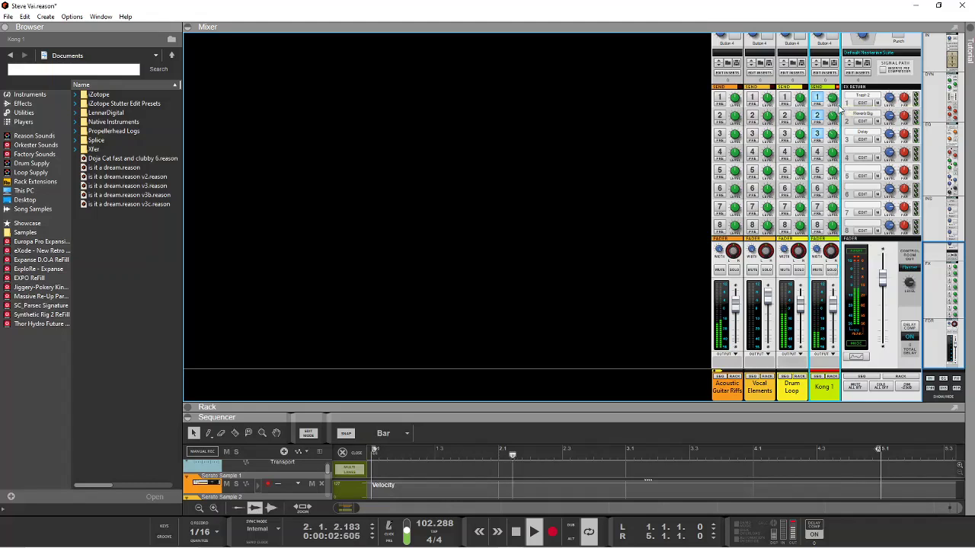
mouse_move(836, 105)
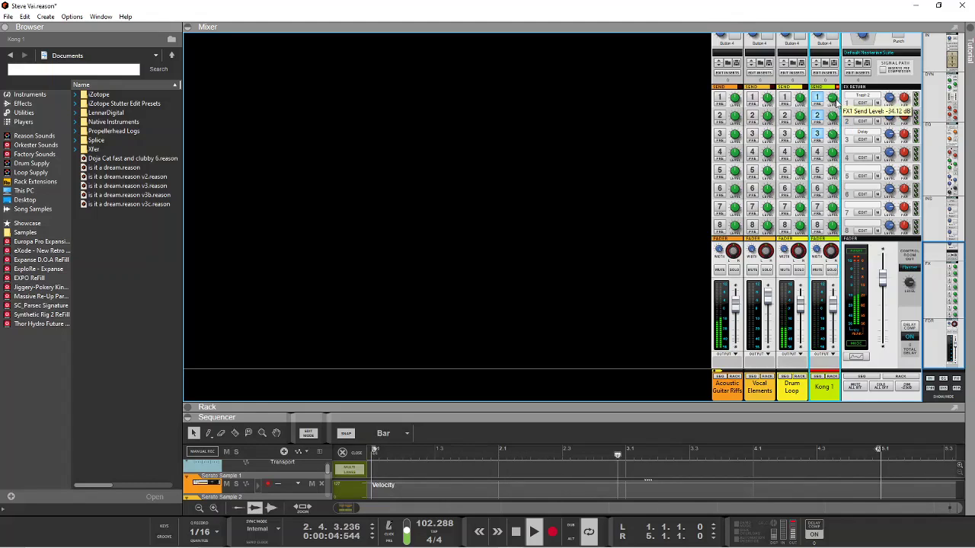
mouse_move(844, 120)
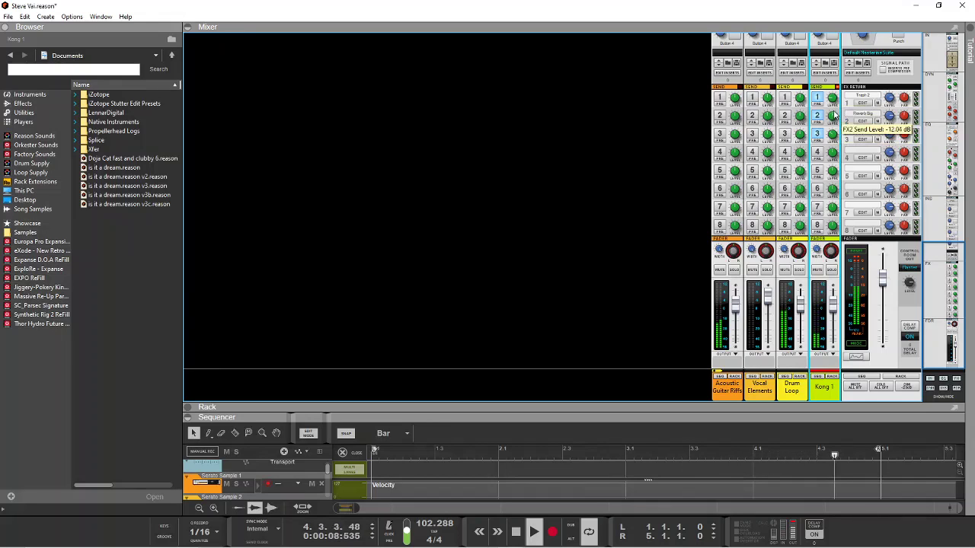
mouse_move(835, 139)
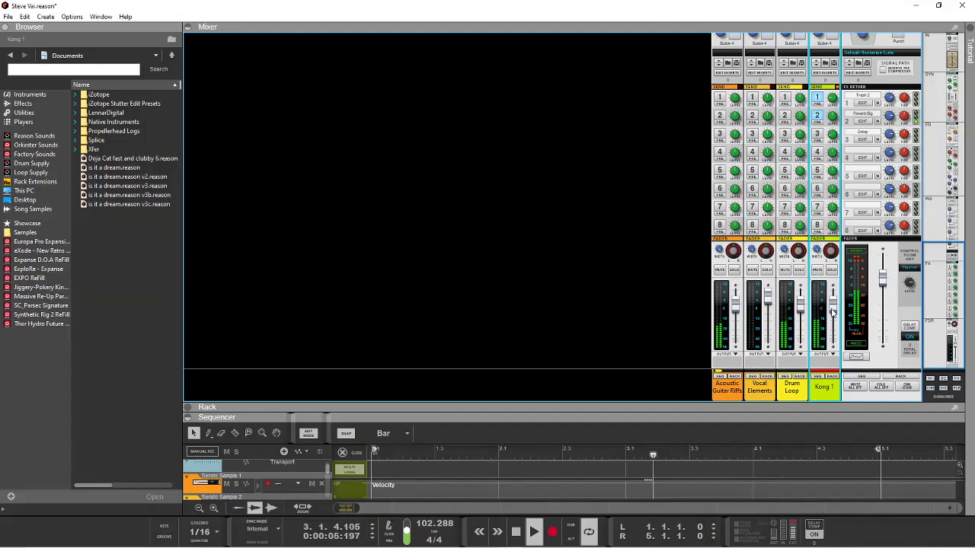
Step: Fine-tune the volume faders of the Kong 1 and Drum Loop channels against the full mix
mouse_move(832, 308)
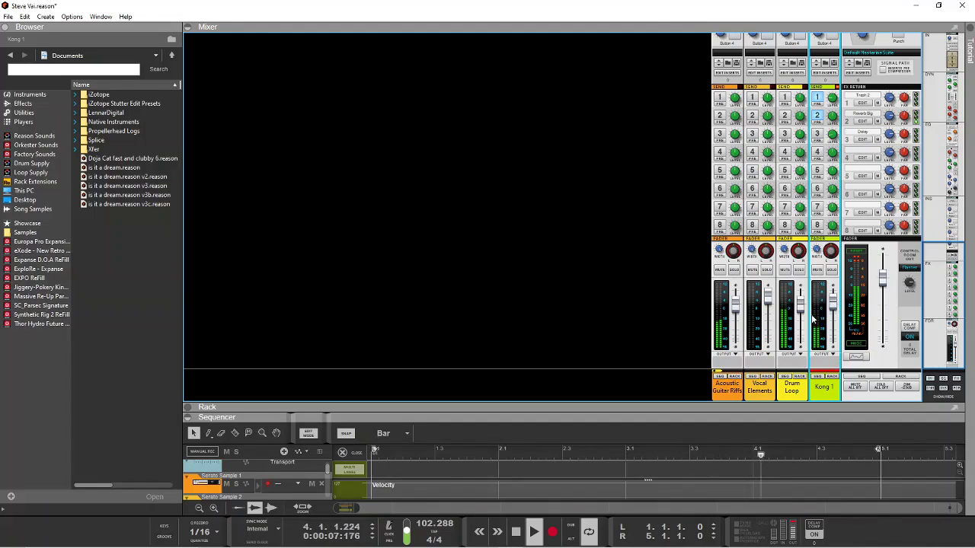
click(803, 312)
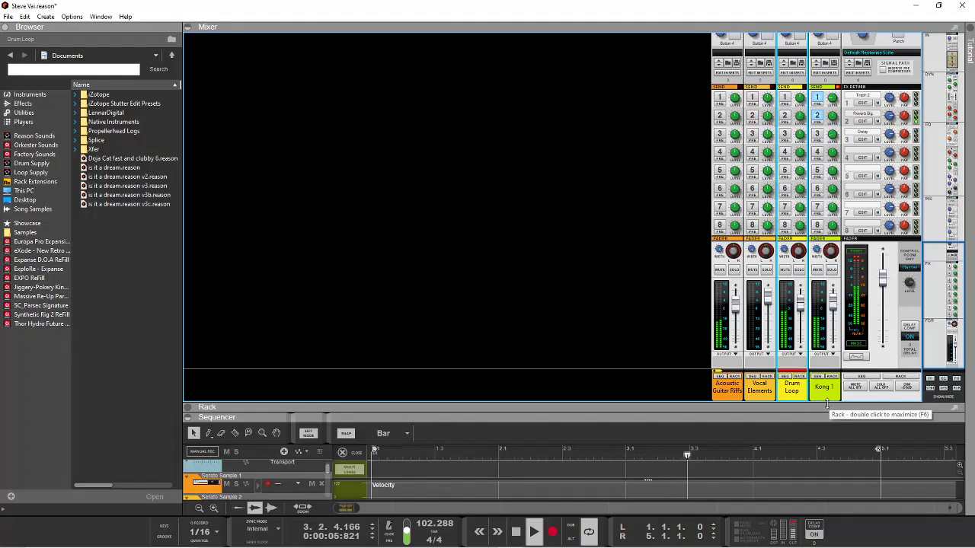
Step: Stop playback and save the song under its existing file name
click(515, 531)
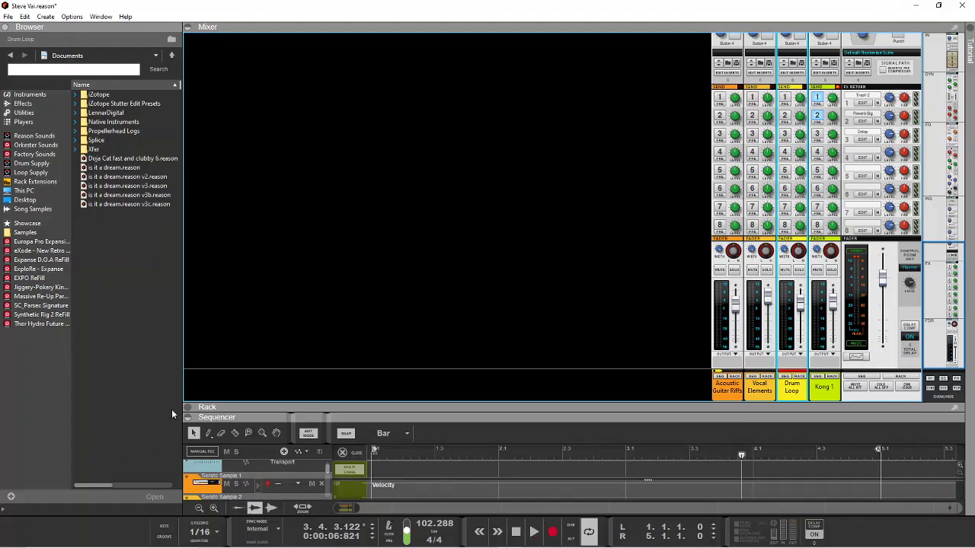
click(9, 17)
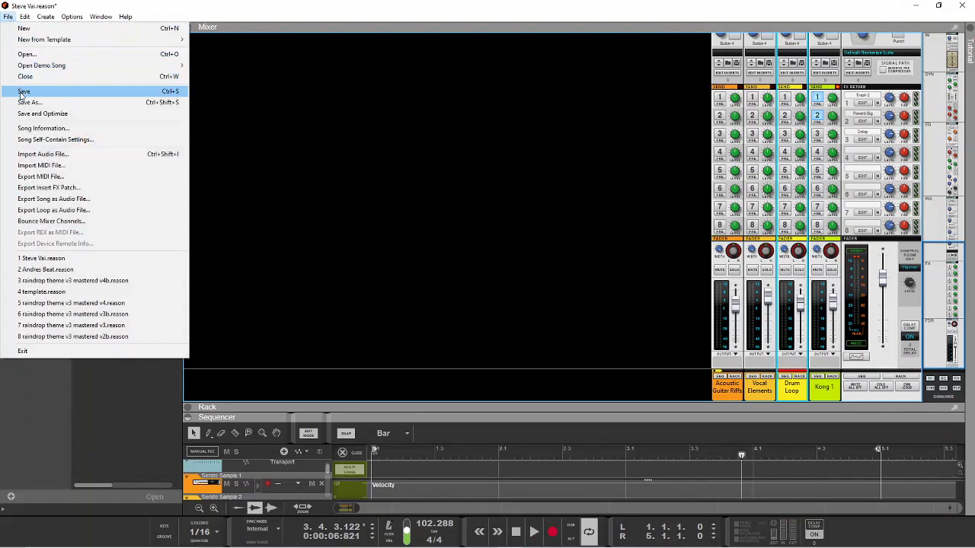
click(23, 92)
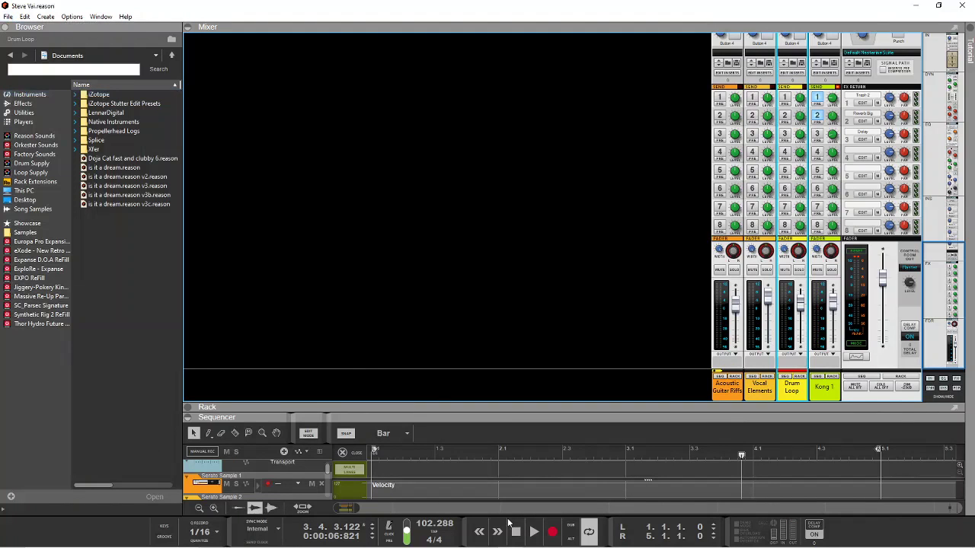